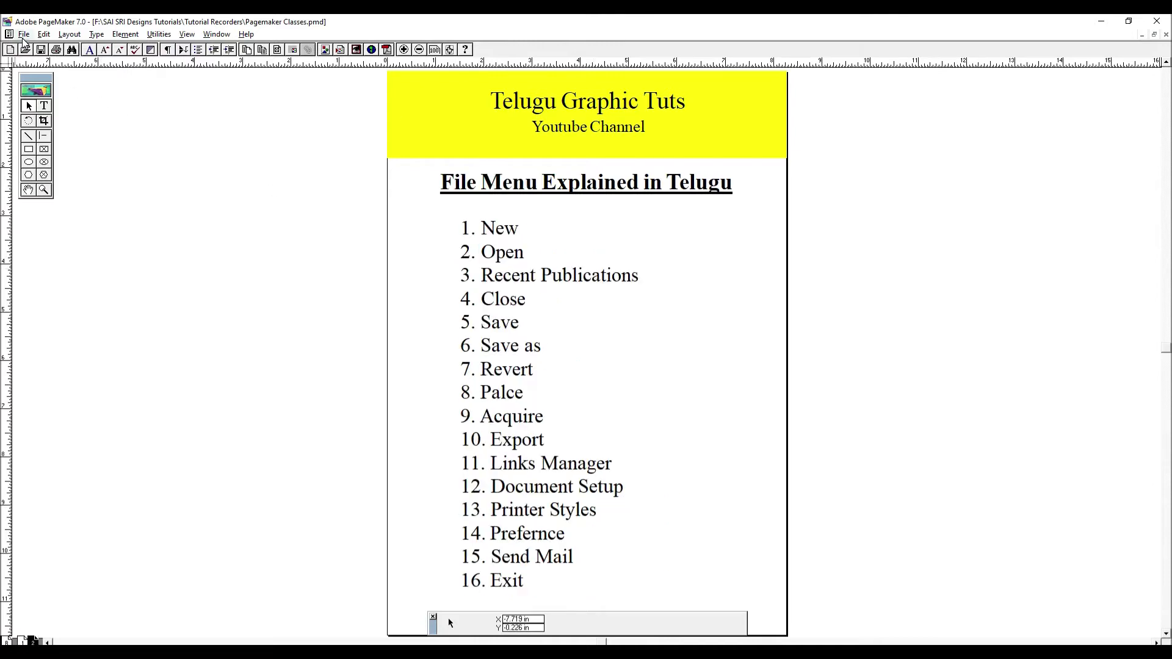
Step: Check the File menu, then box-select and pick the page's background object
left_click(23, 35)
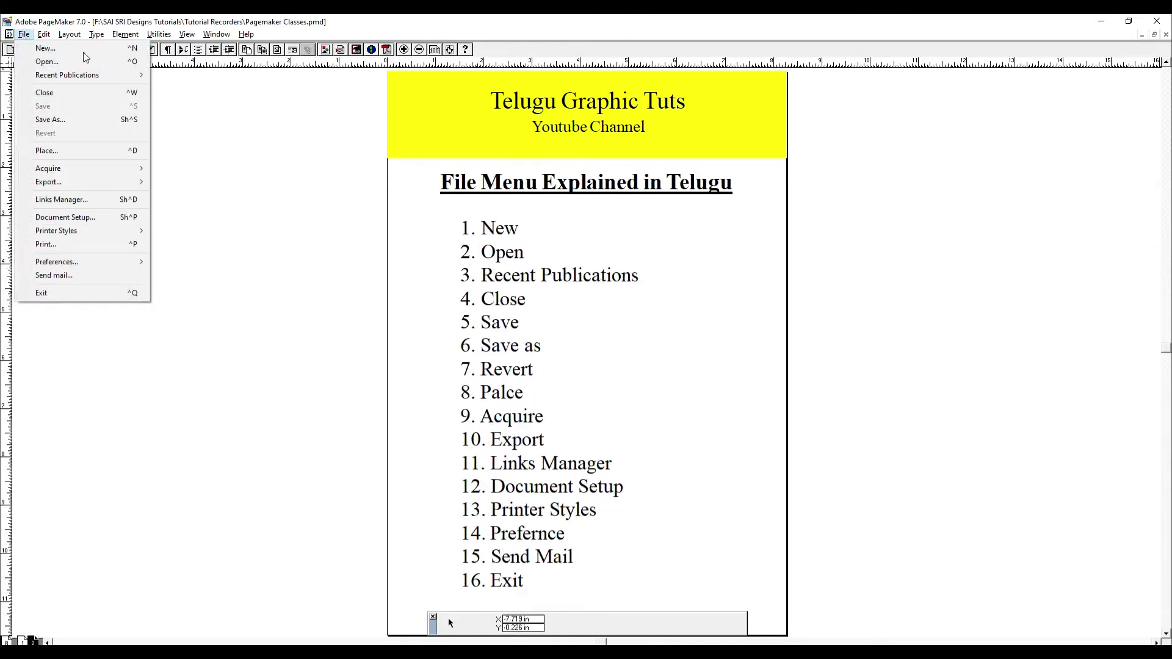
left_click(179, 365)
left_click_drag(344, 130, 834, 602)
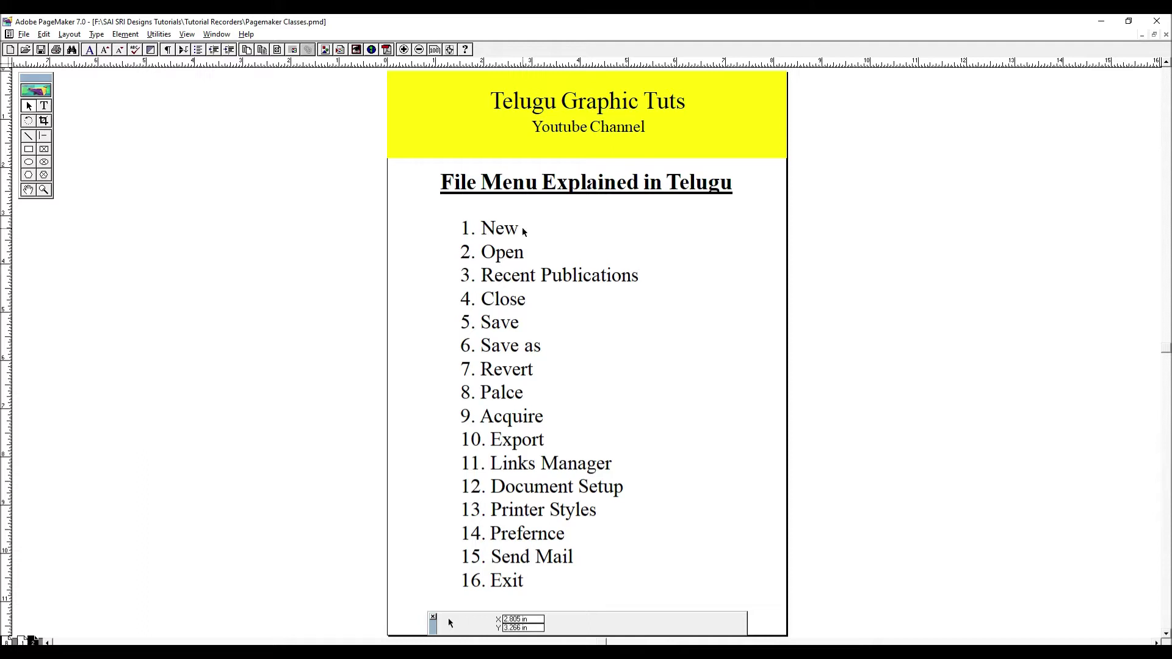
left_click(512, 277)
Step: Narrow the list block to 3.833 in, move it left, and remove the stray copy
left_click(513, 273)
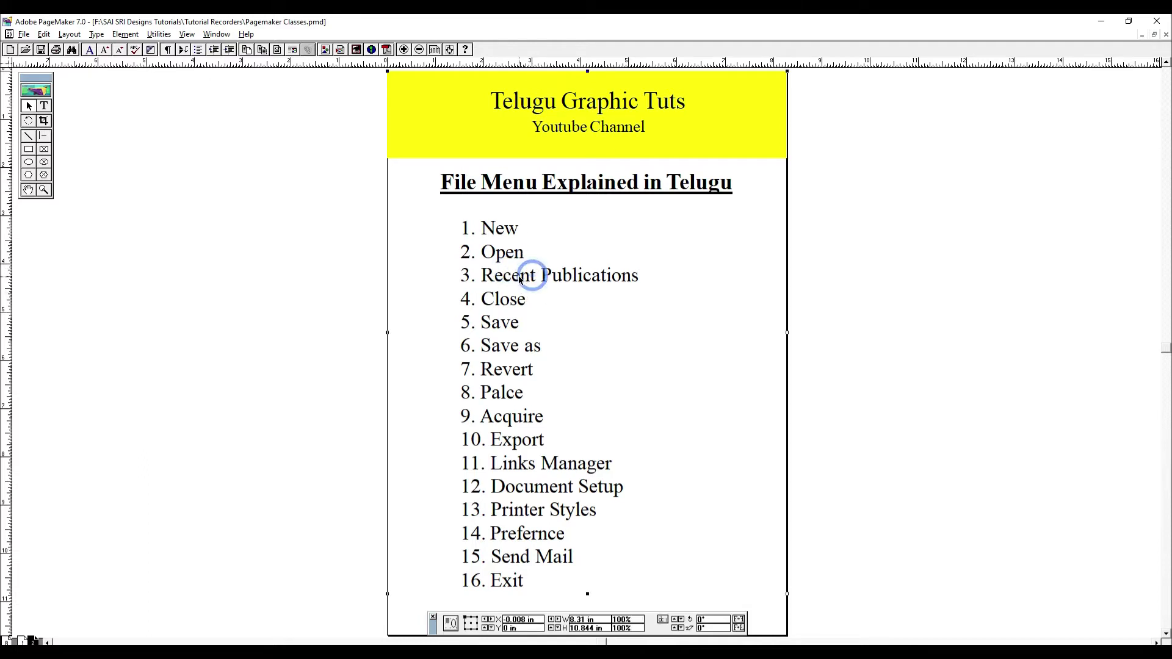
left_click_drag(711, 219, 645, 218)
left_click_drag(548, 298, 693, 323)
key("Delete")
left_click(538, 293)
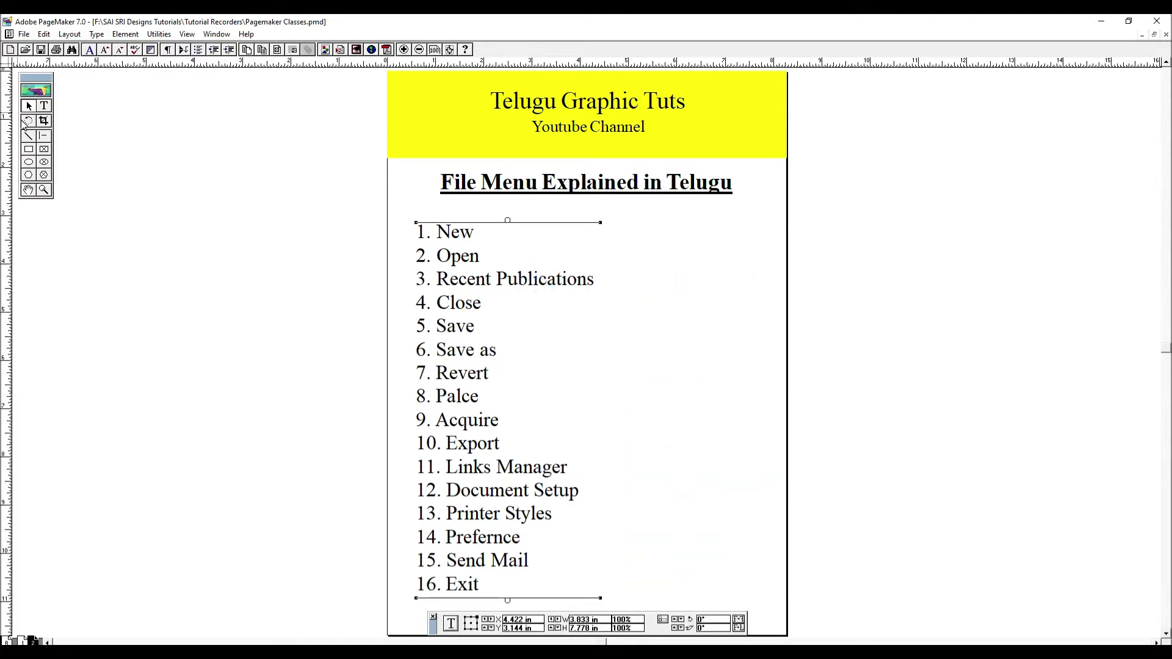
left_click(24, 34)
key("ctrl+shift+p")
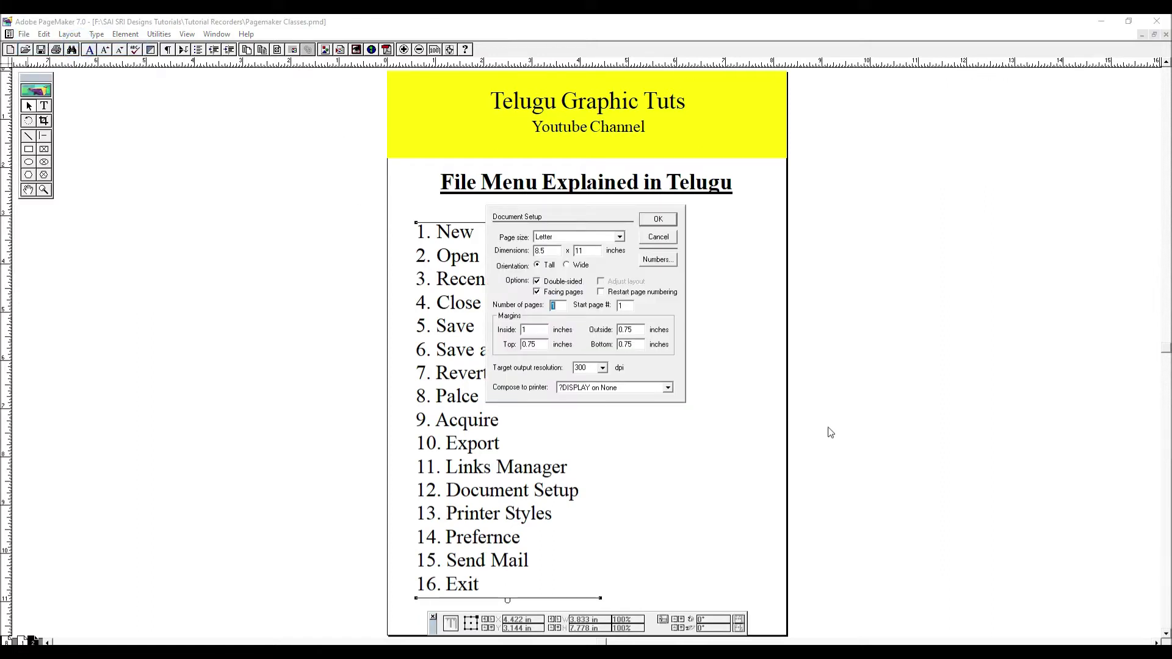
left_click(586, 238)
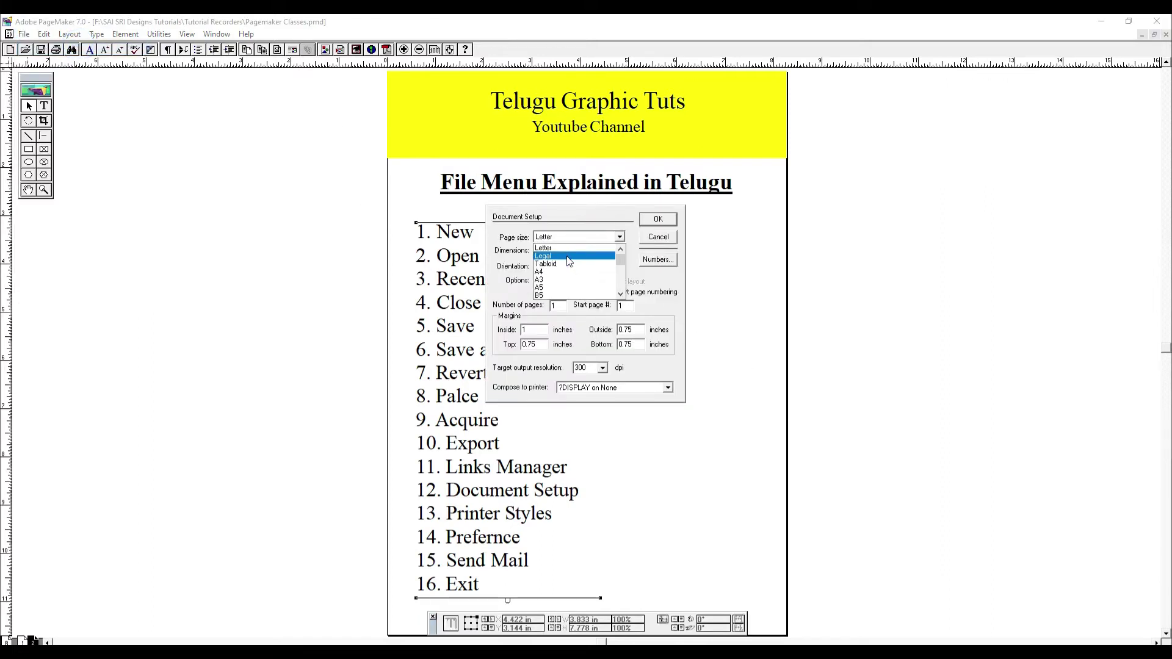
left_click(569, 255)
double_click(549, 250)
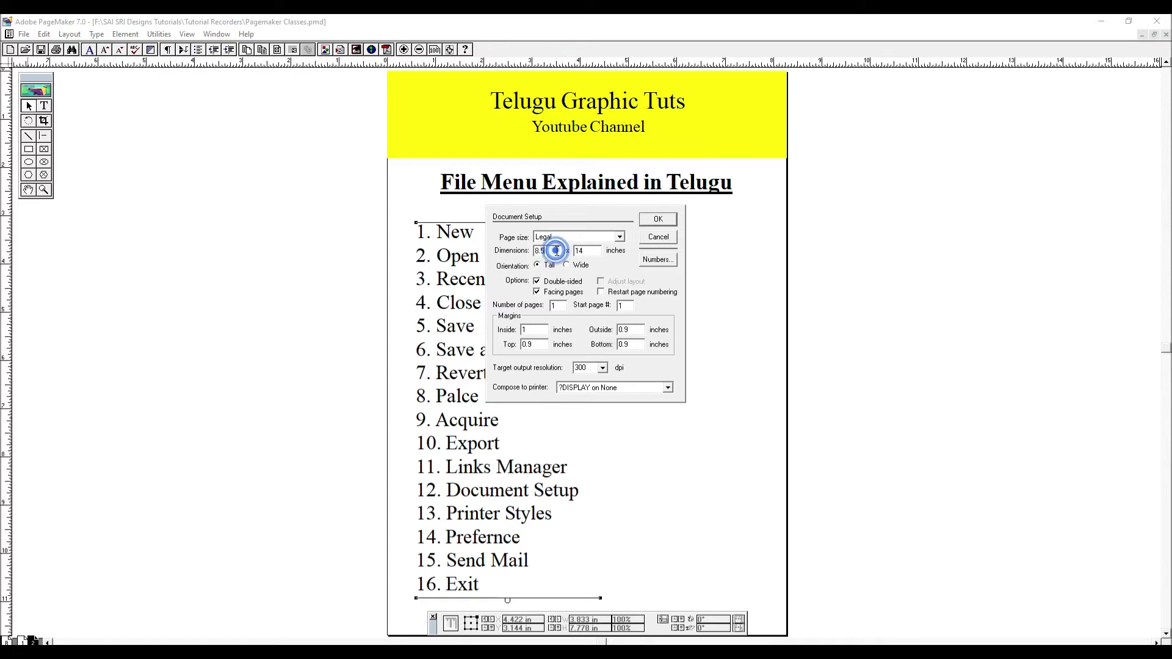
type("300mm")
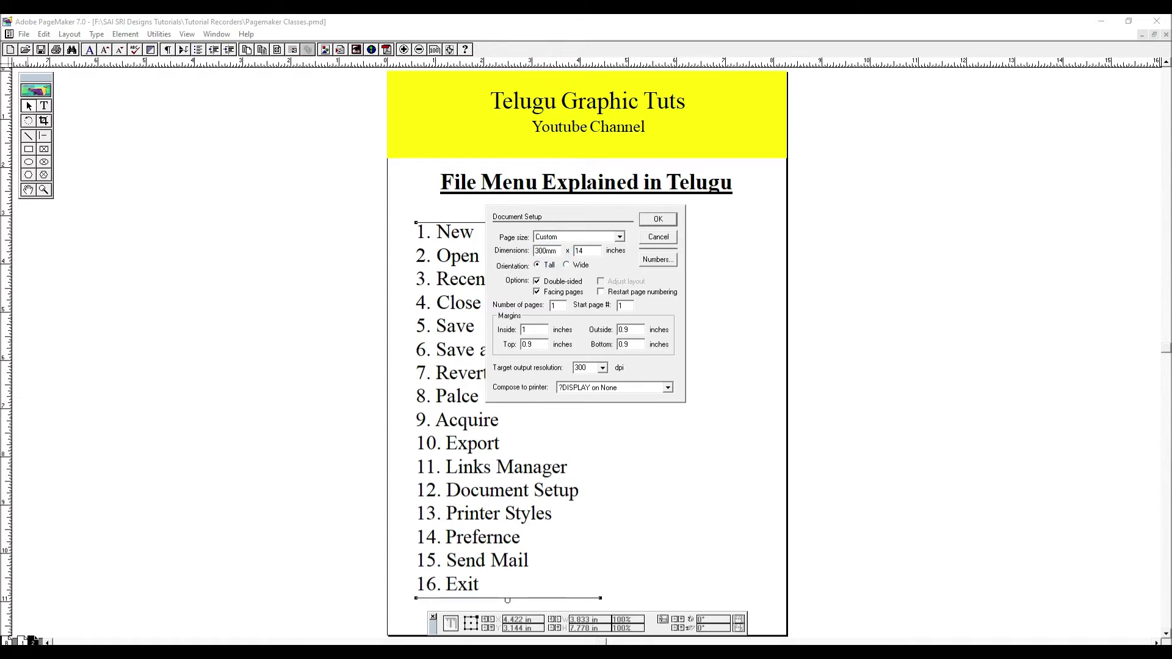
key("shift+Home")
key("BackSpace")
left_click(602, 368)
left_click(592, 373)
left_click(662, 219)
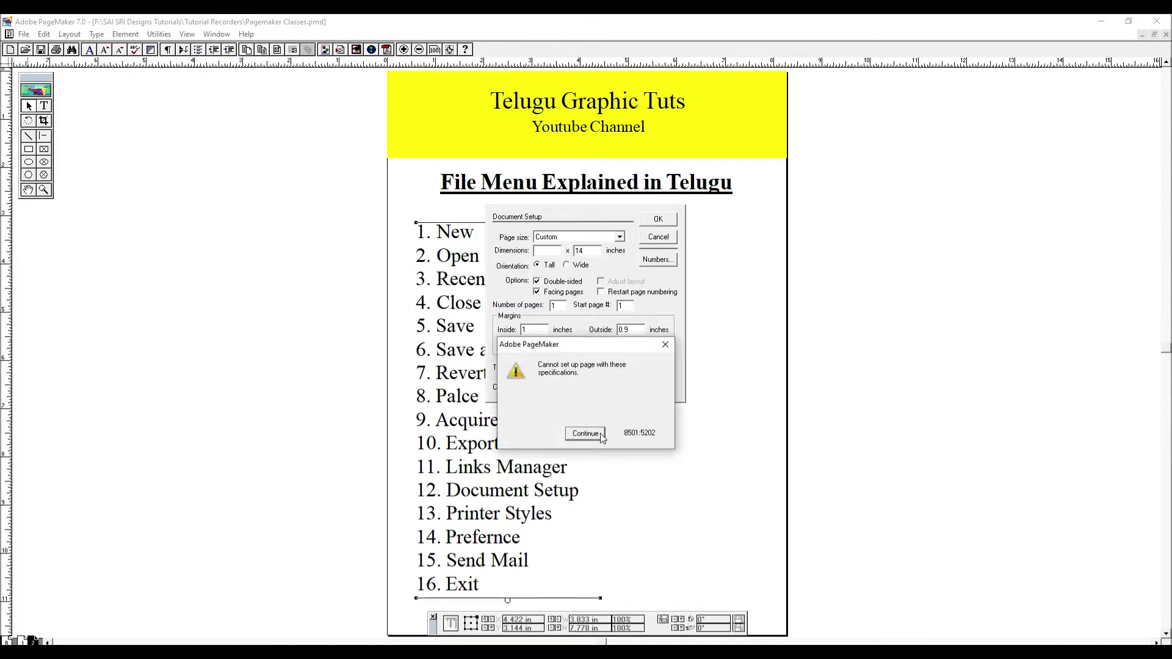
left_click(598, 435)
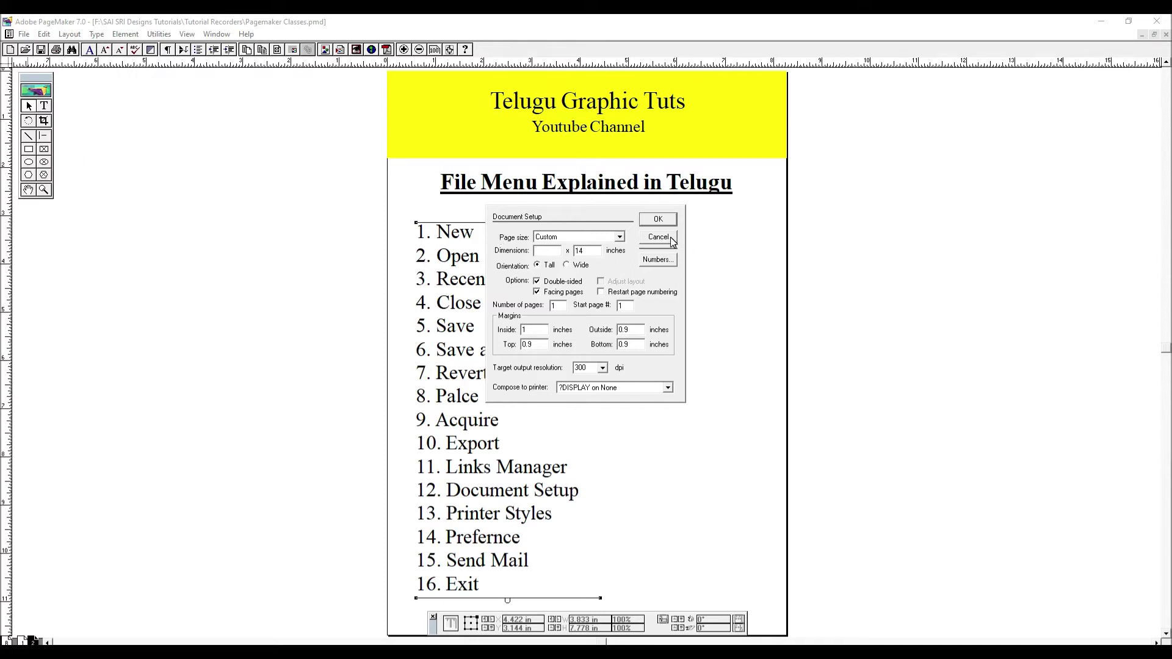
left_click(619, 237)
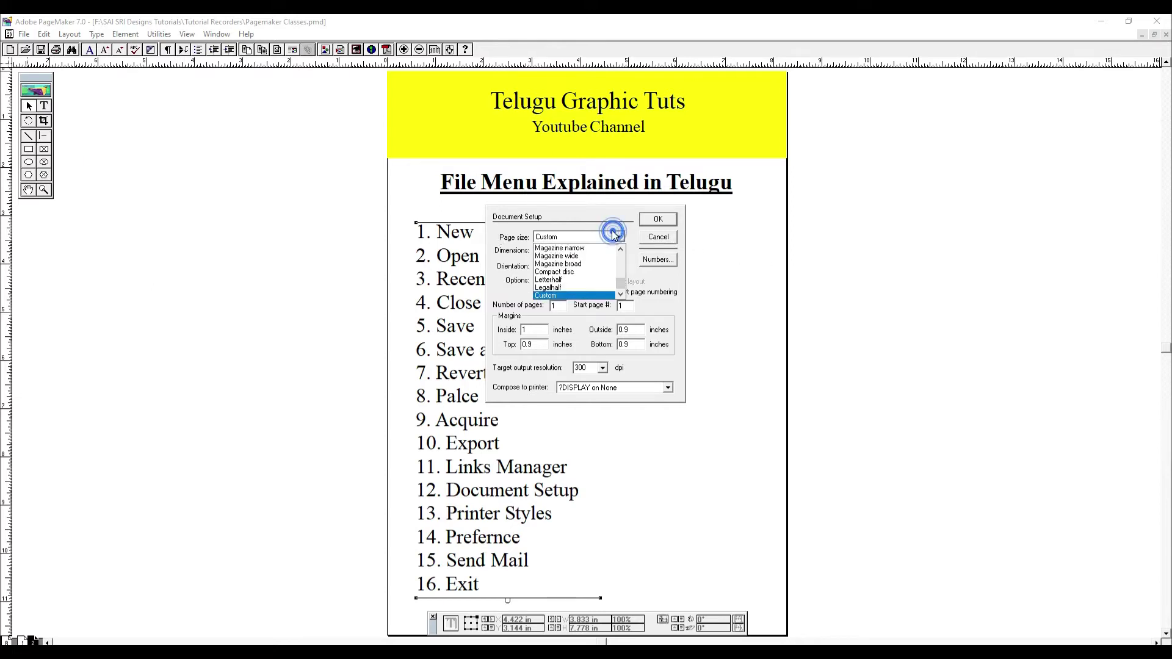
left_click(658, 237)
Step: Create a new publication with A4 page size
left_click(24, 34)
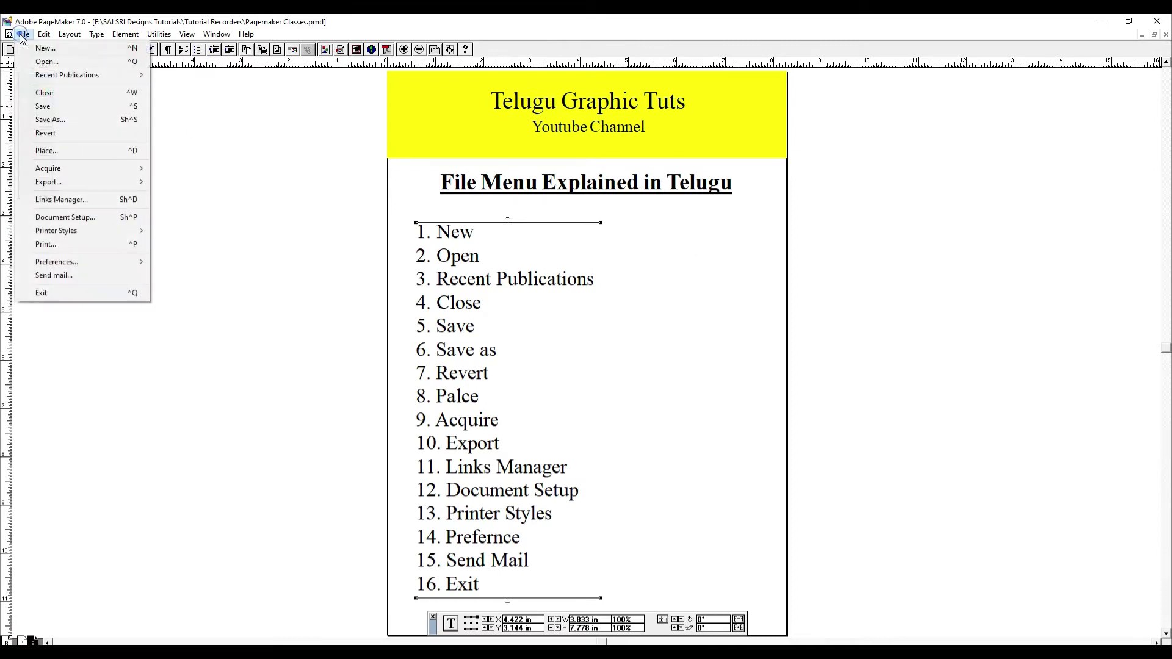
left_click(62, 49)
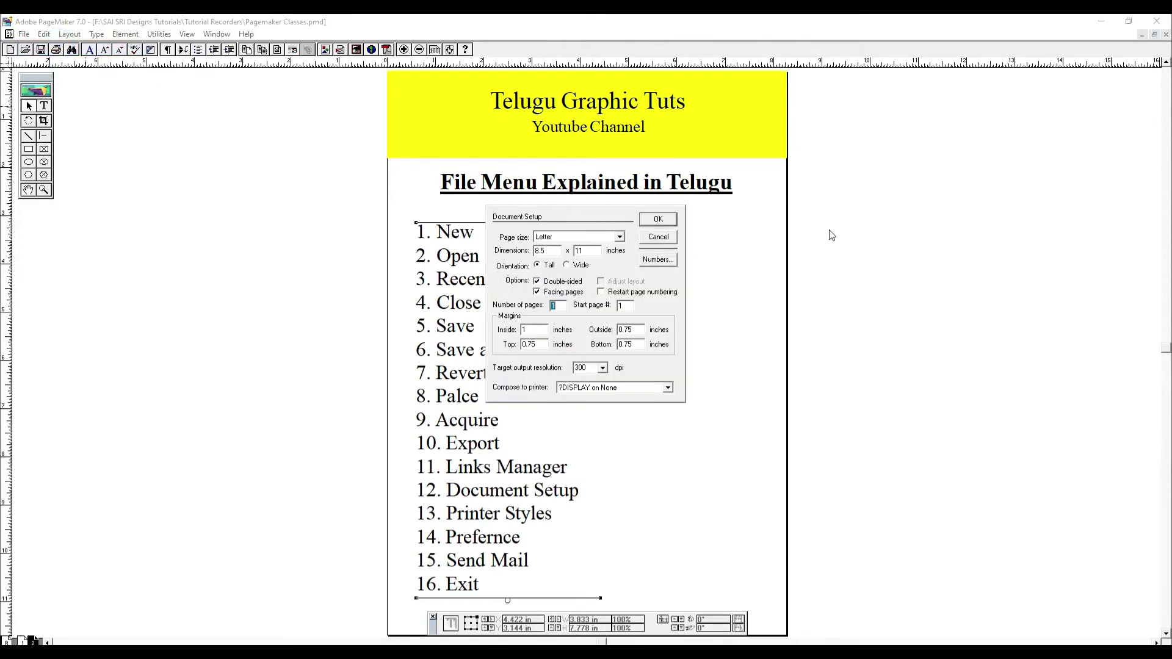
left_click(584, 238)
left_click(567, 272)
left_click(662, 219)
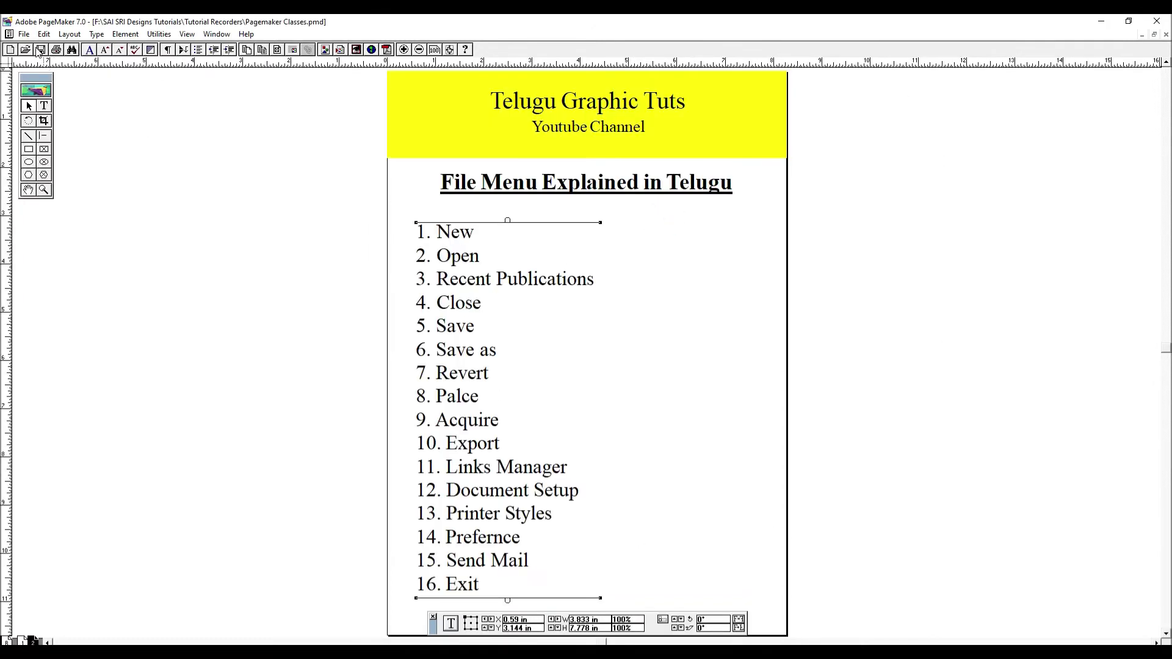
Step: Start another new publication, inspect the width, height and inside margin fields, then cancel
left_click(24, 34)
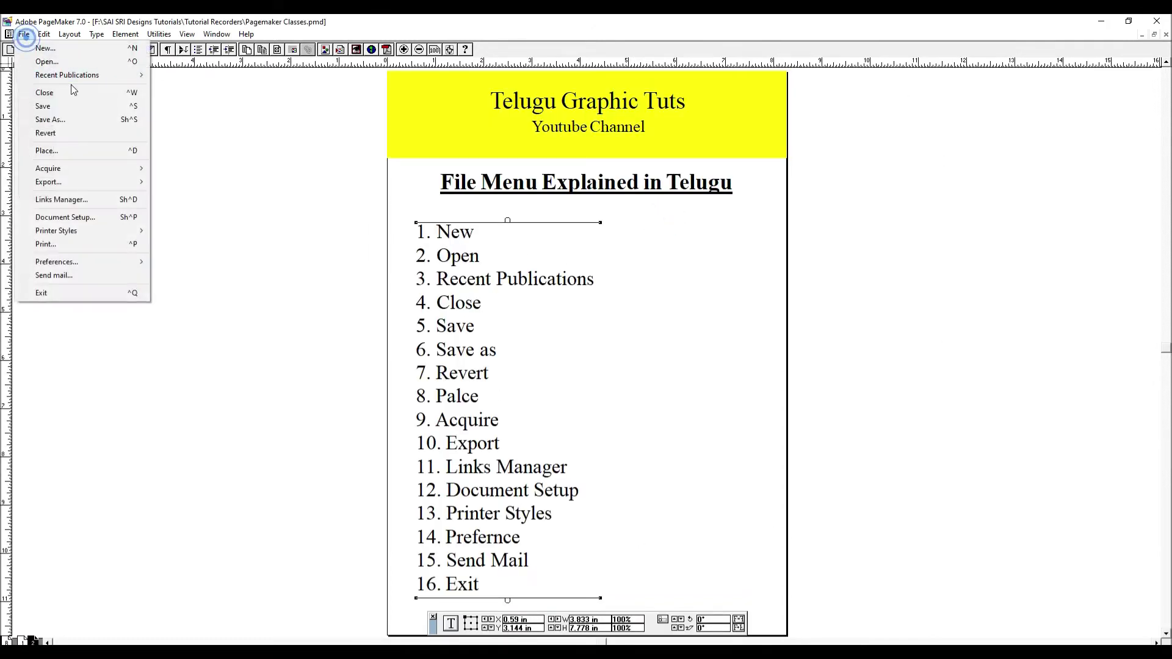
left_click(119, 54)
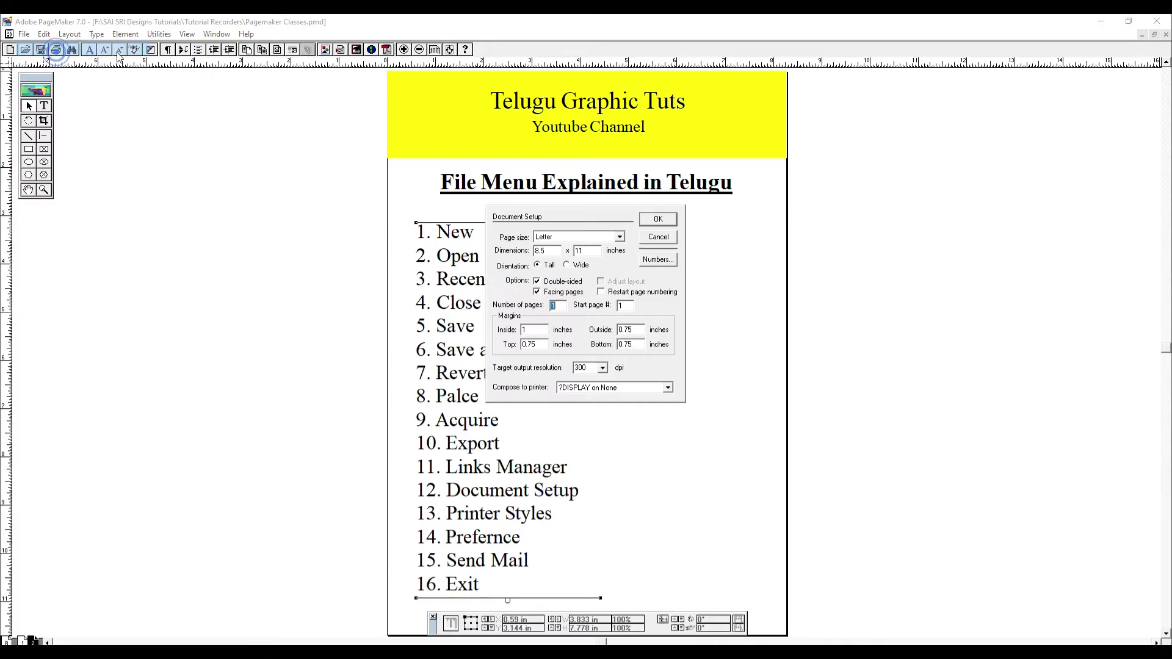
left_click(556, 249)
double_click(592, 251)
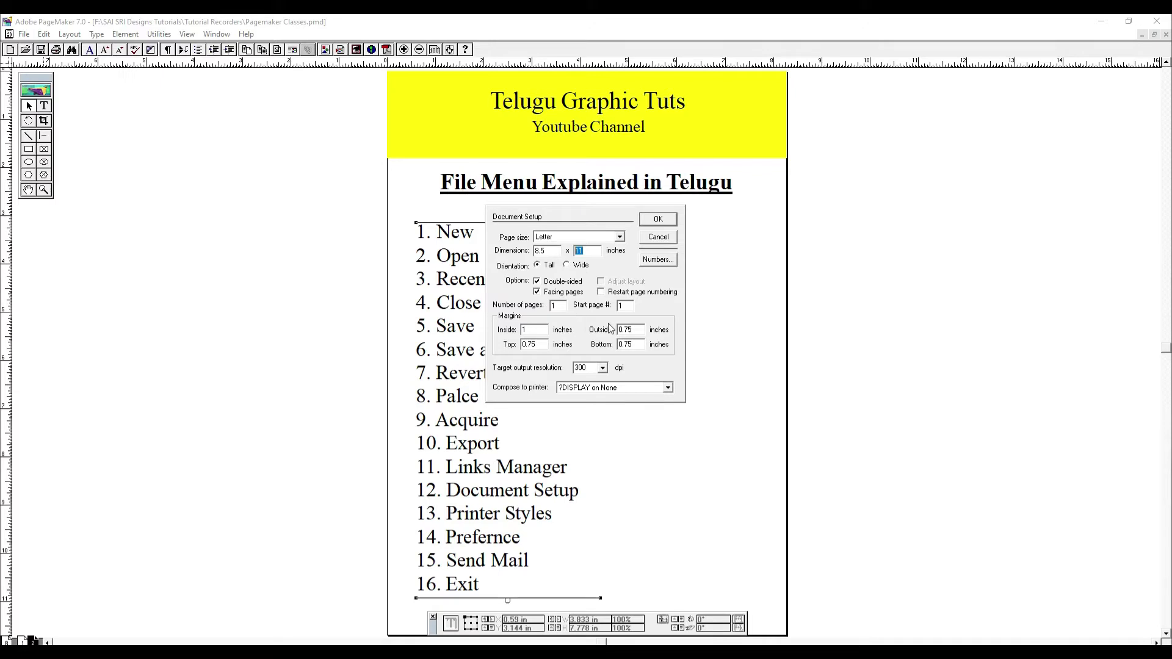
double_click(537, 329)
left_click(658, 237)
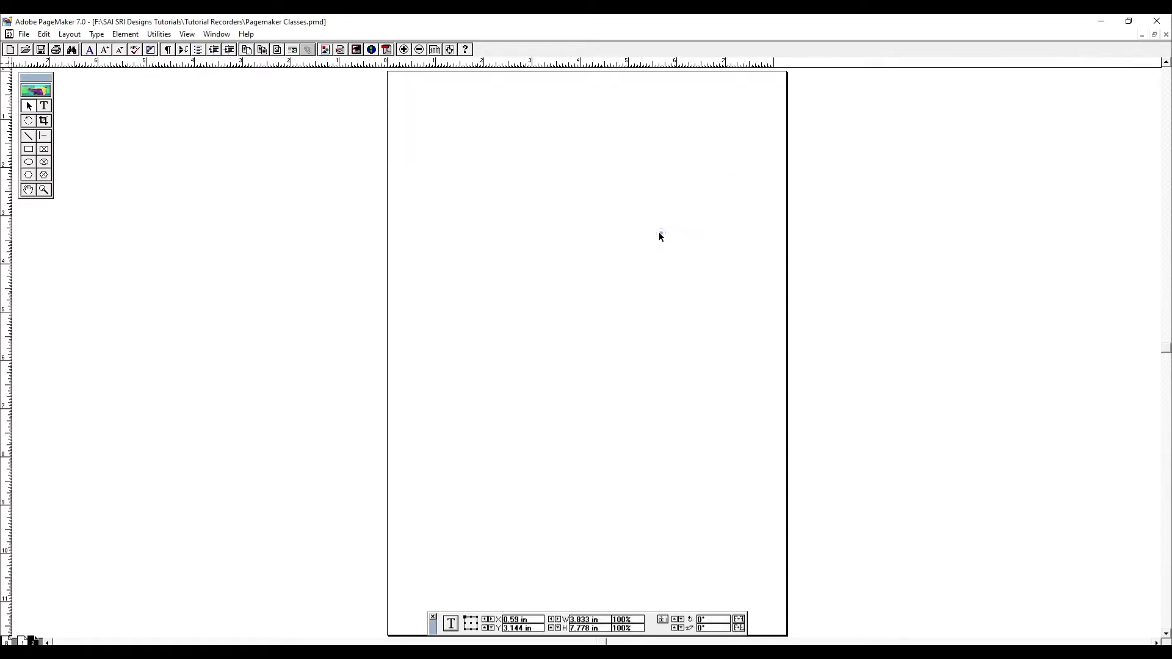
left_click(23, 34)
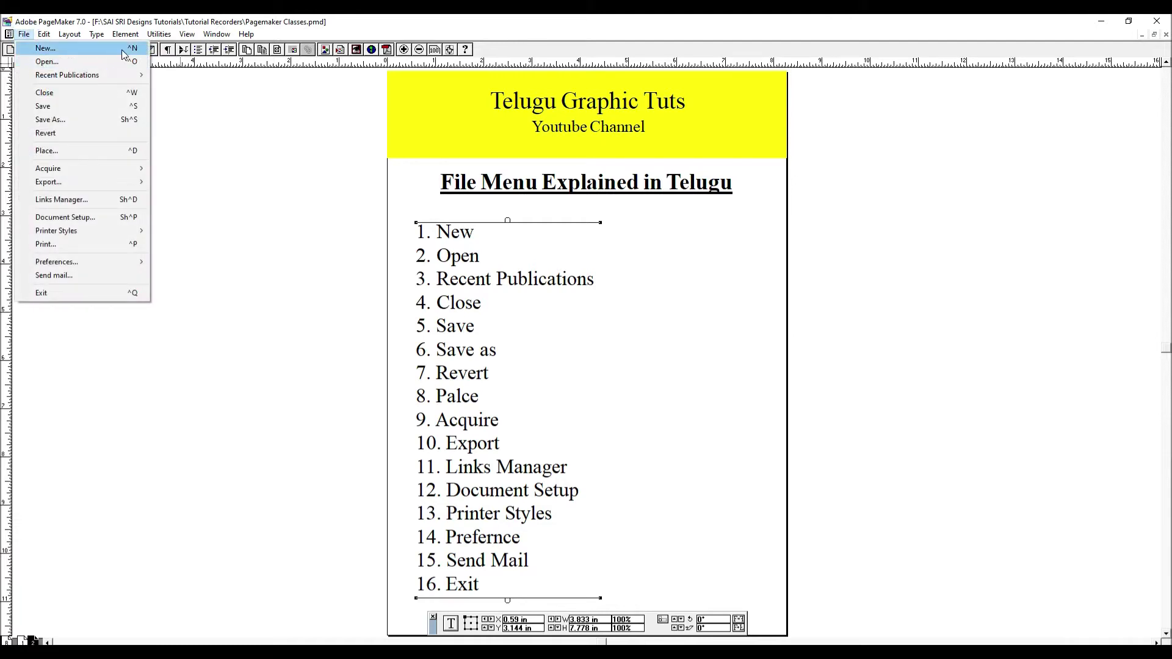
left_click(825, 335)
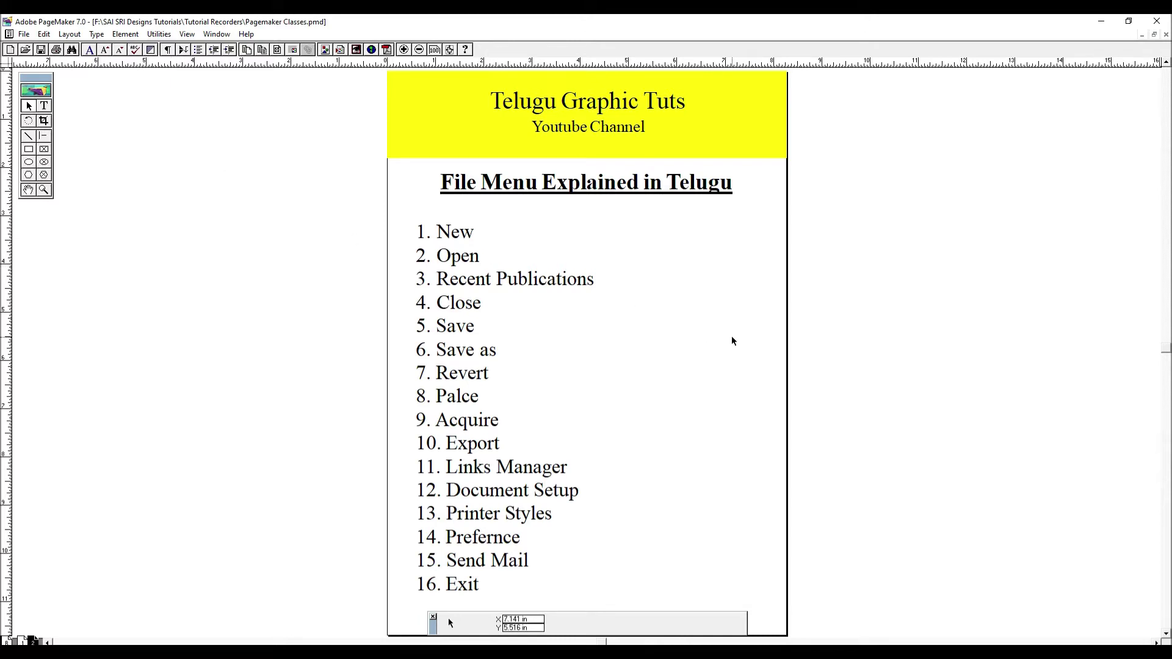
key("ctrl+o")
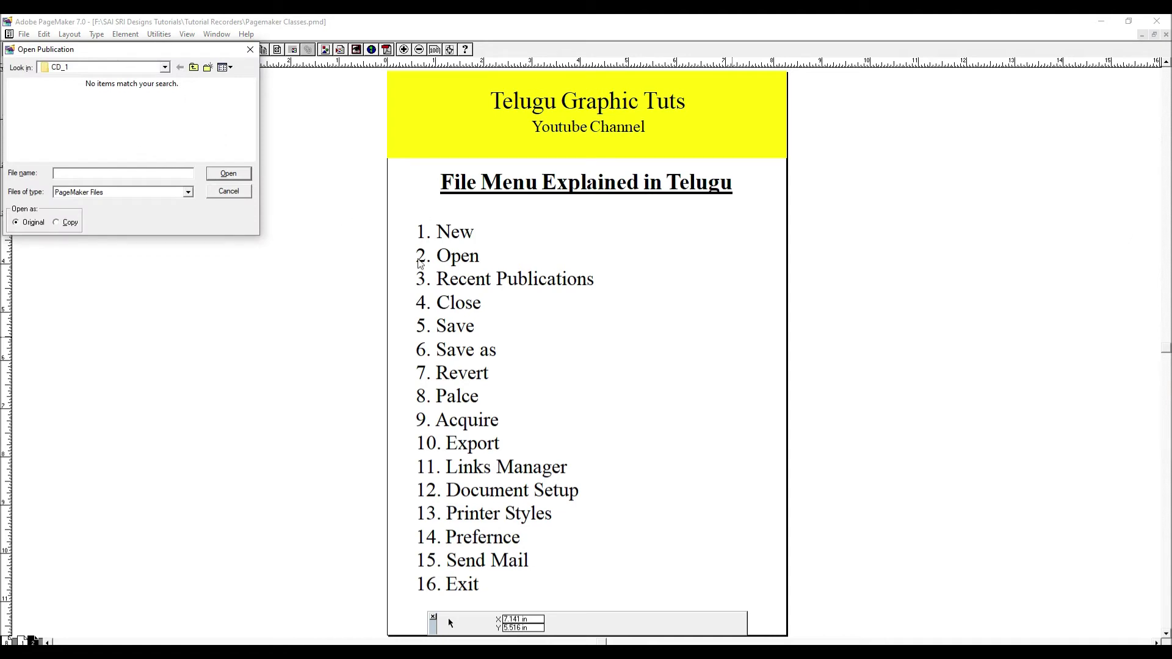
left_click(240, 190)
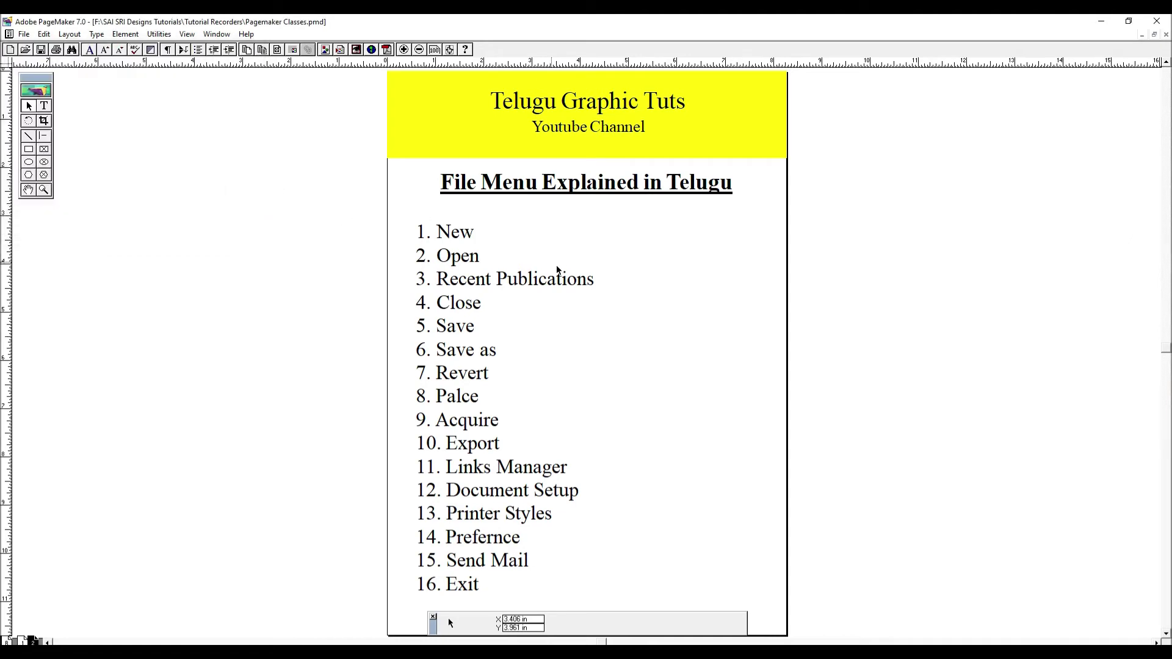
left_click(23, 34)
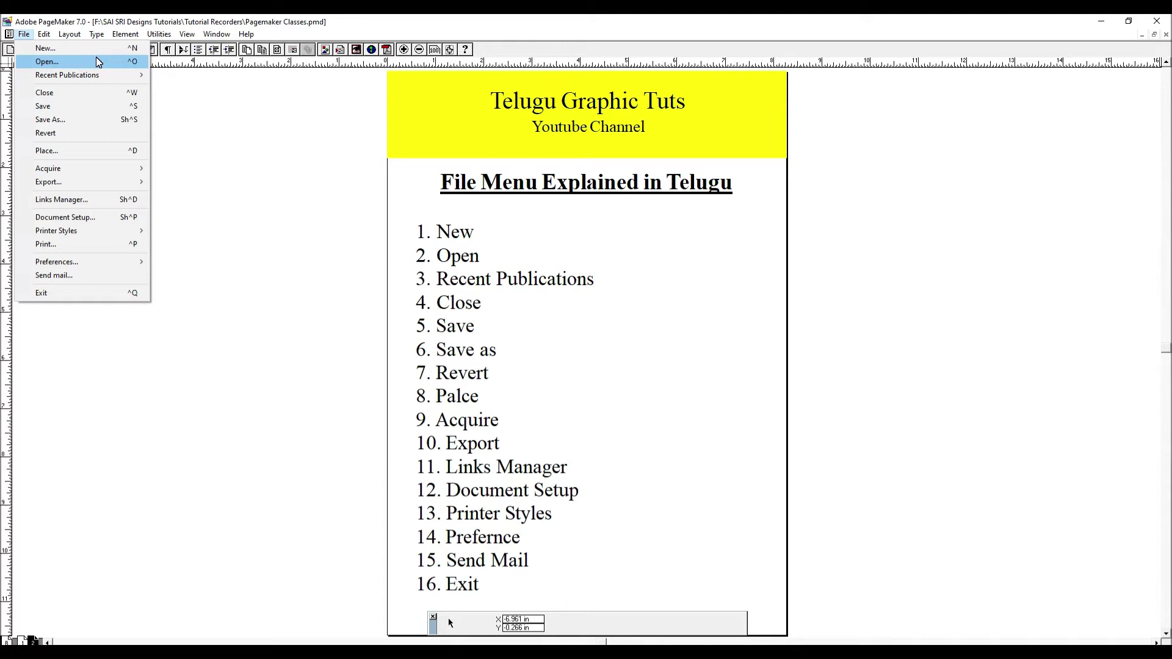
left_click(622, 283)
left_click_drag(651, 295, 411, 264)
left_click_drag(378, 197, 563, 470)
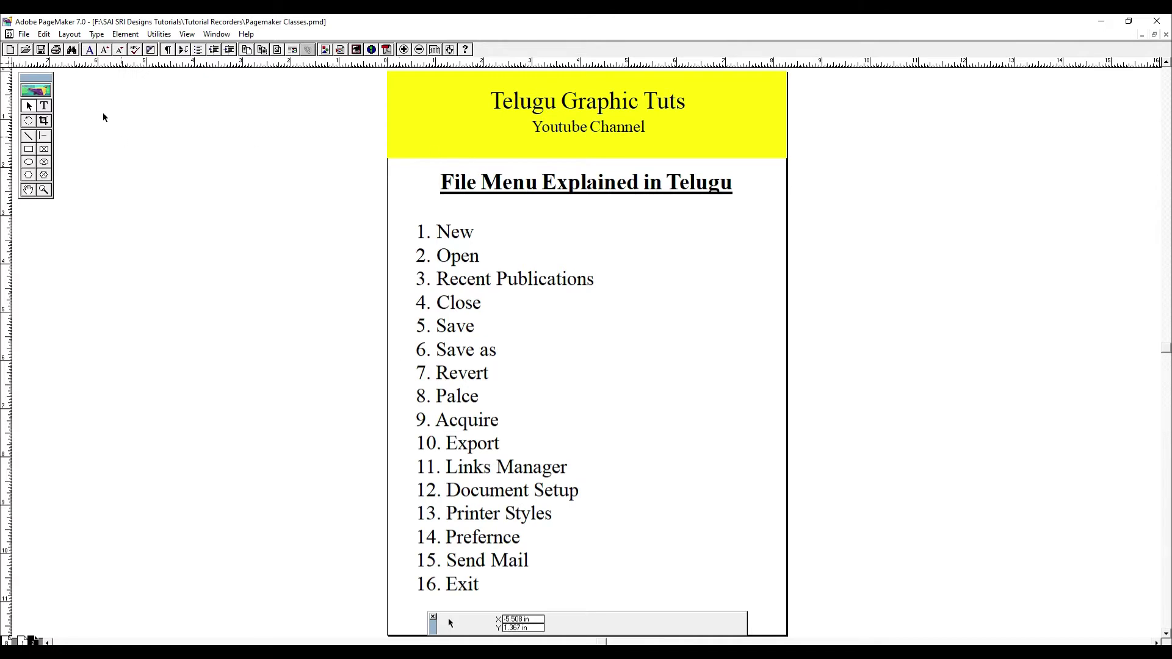
left_click(23, 33)
mouse_move(79, 75)
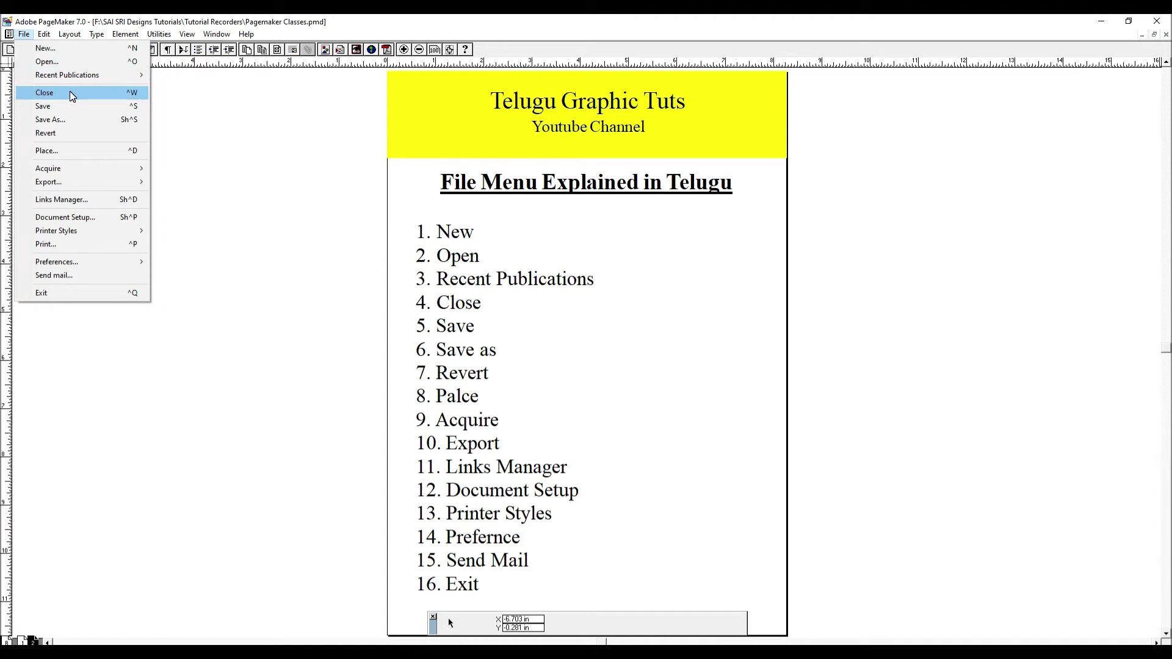
Step: Start a blank Untitled-3 publication with Ctrl+Shift+P, then close it from the File menu
key("Escape")
key("ctrl+shift+p")
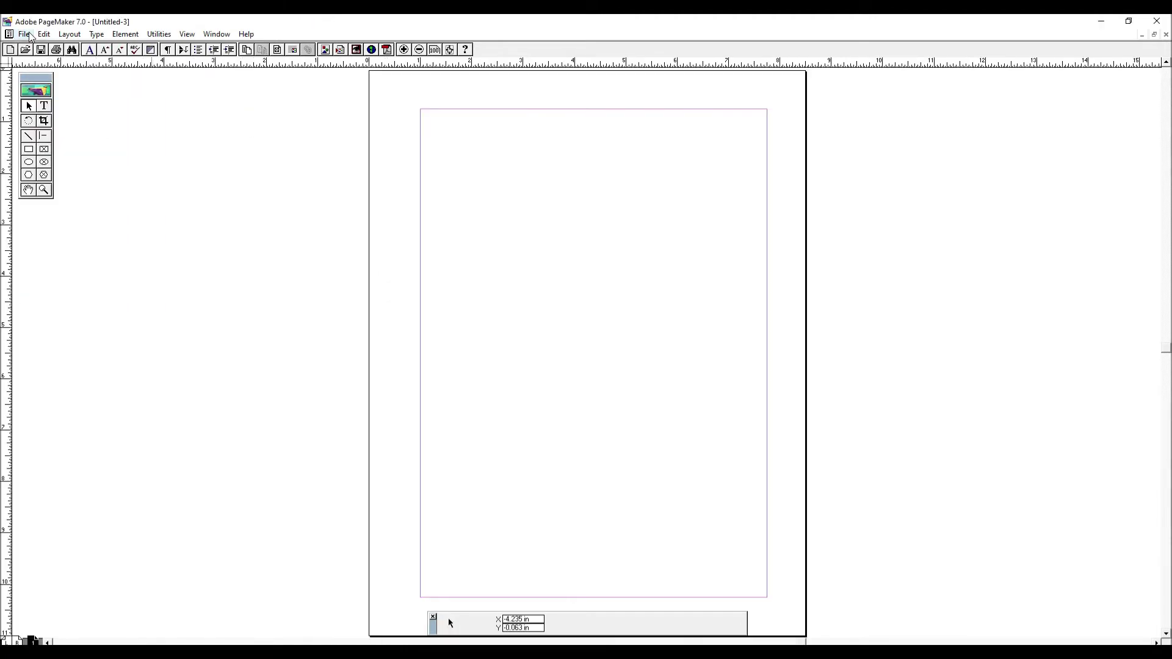
left_click(24, 34)
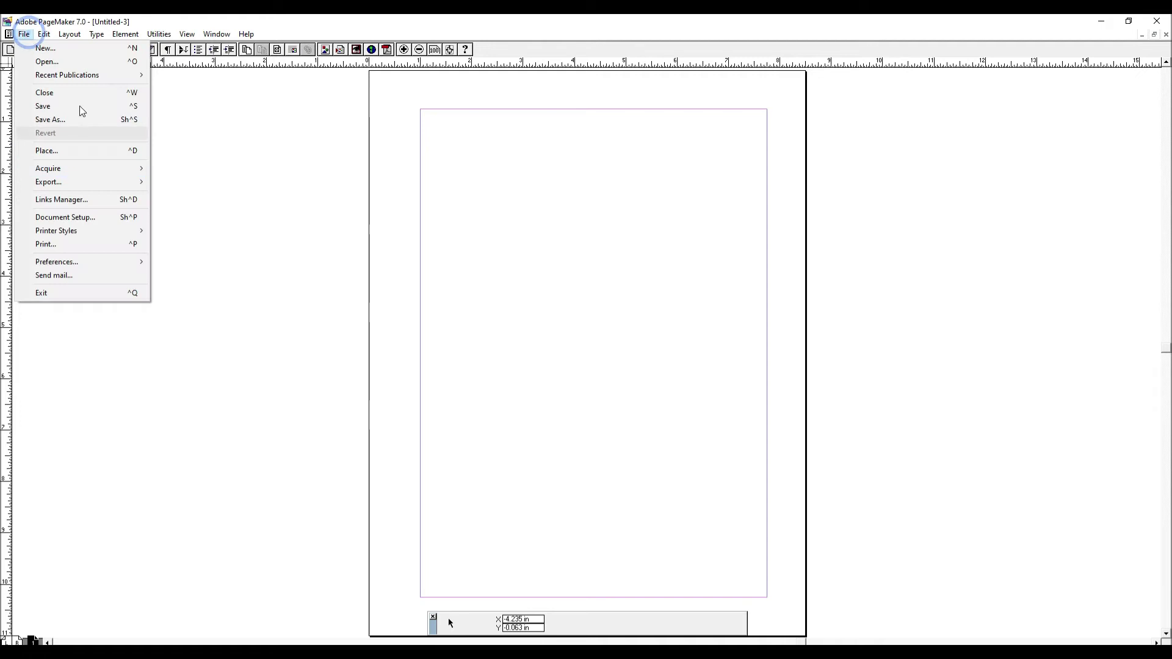
left_click(74, 95)
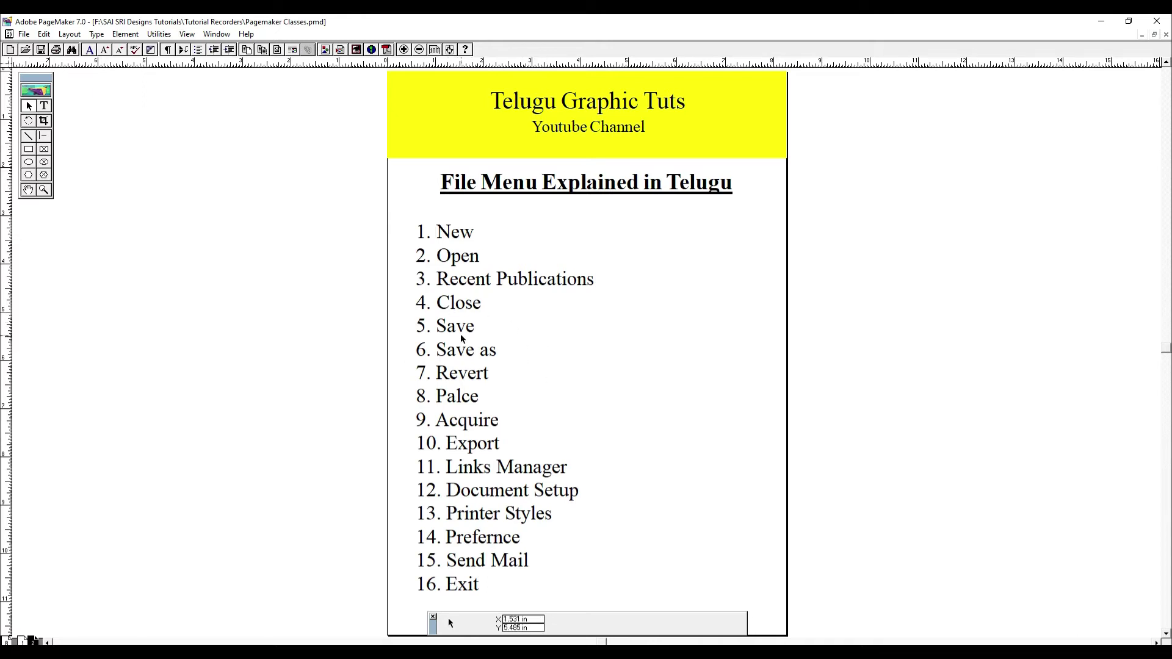
mouse_move(518, 224)
left_mouse_down()
mouse_move(465, 223)
mouse_move(519, 223)
left_mouse_up()
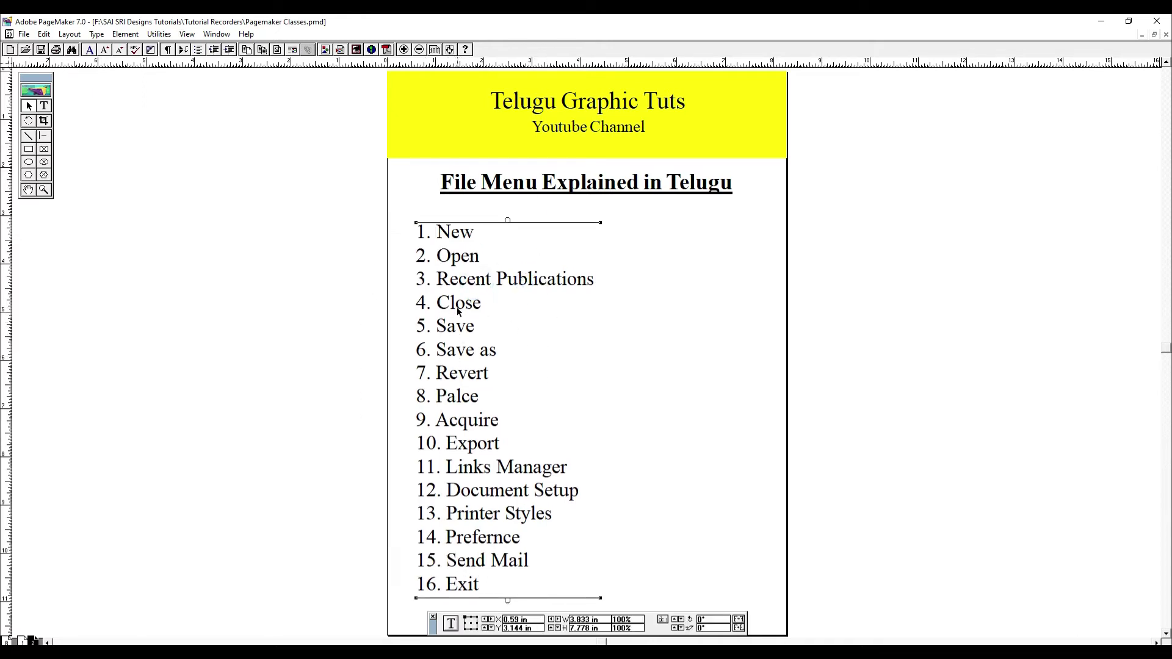
left_click_drag(552, 291, 659, 295)
key("ctrl+z")
left_click_drag(488, 306, 701, 311)
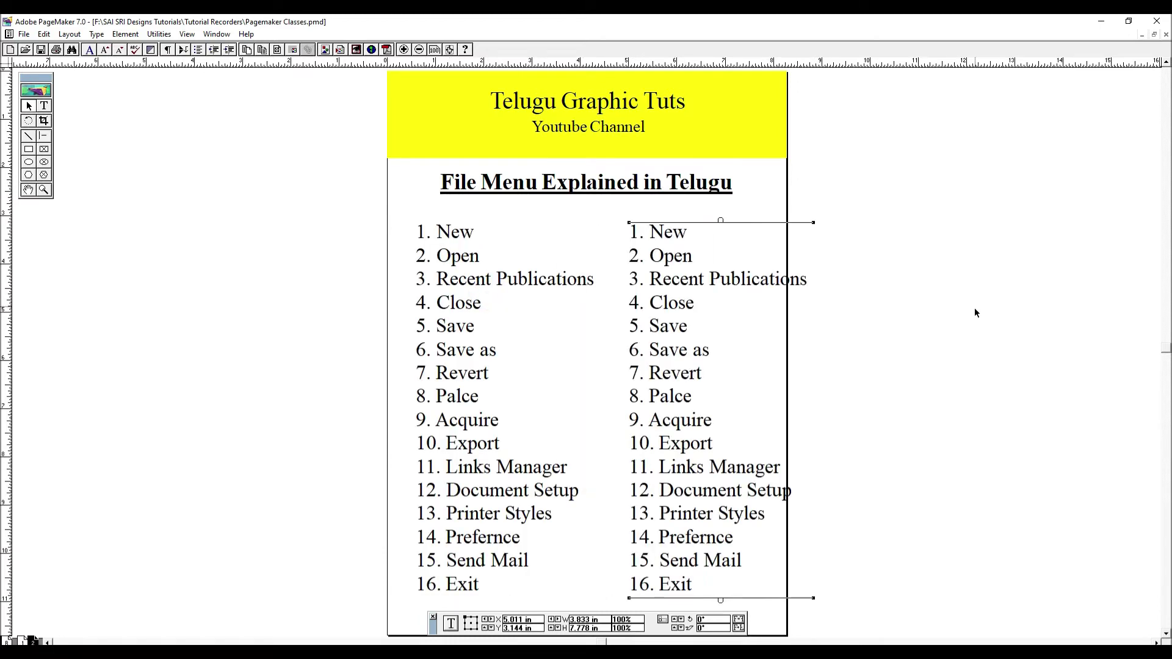
left_click(884, 316)
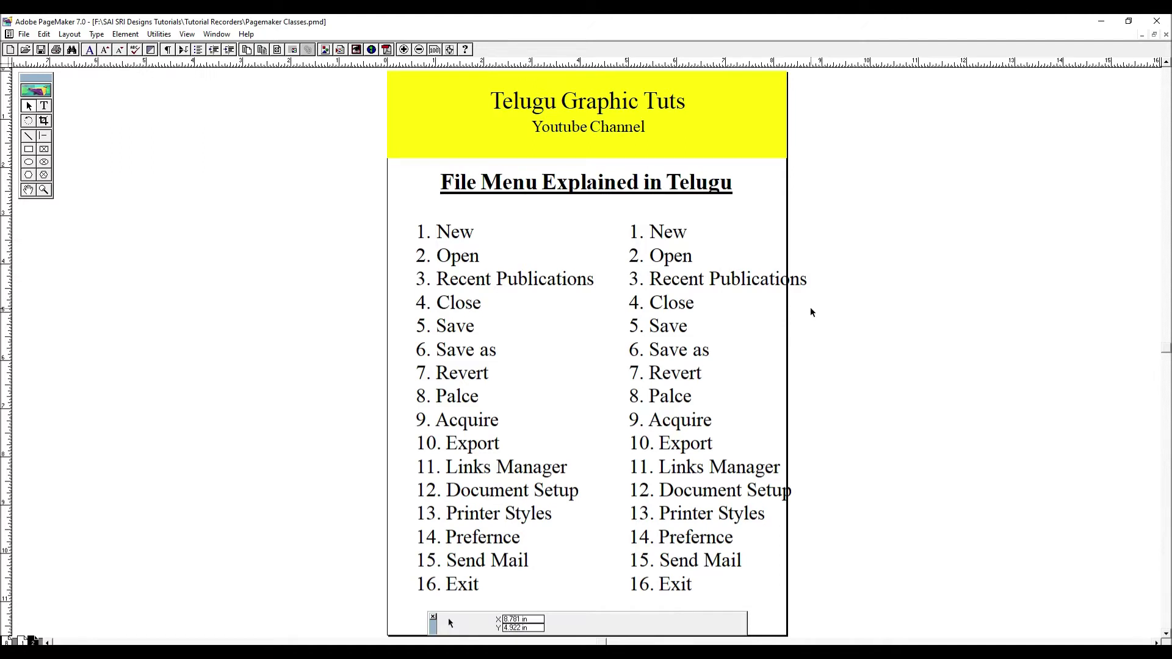
left_click(680, 275)
key("Delete")
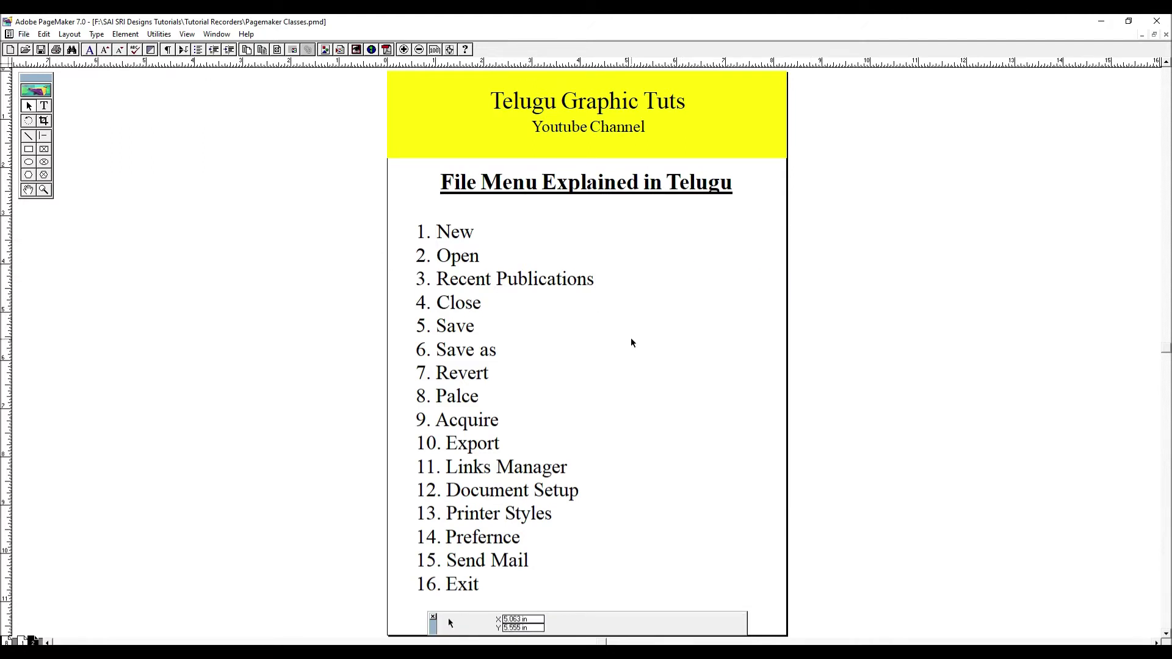
key("ctrl+n")
key("Return")
key("ctrl+s")
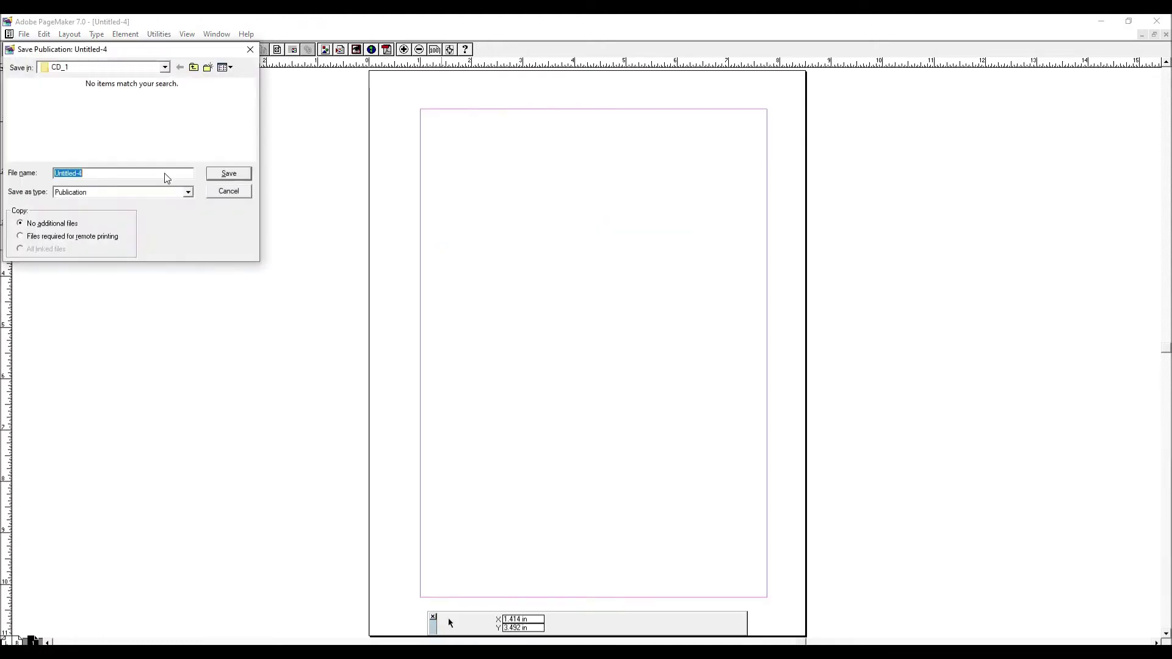
key("Escape")
left_click(24, 33)
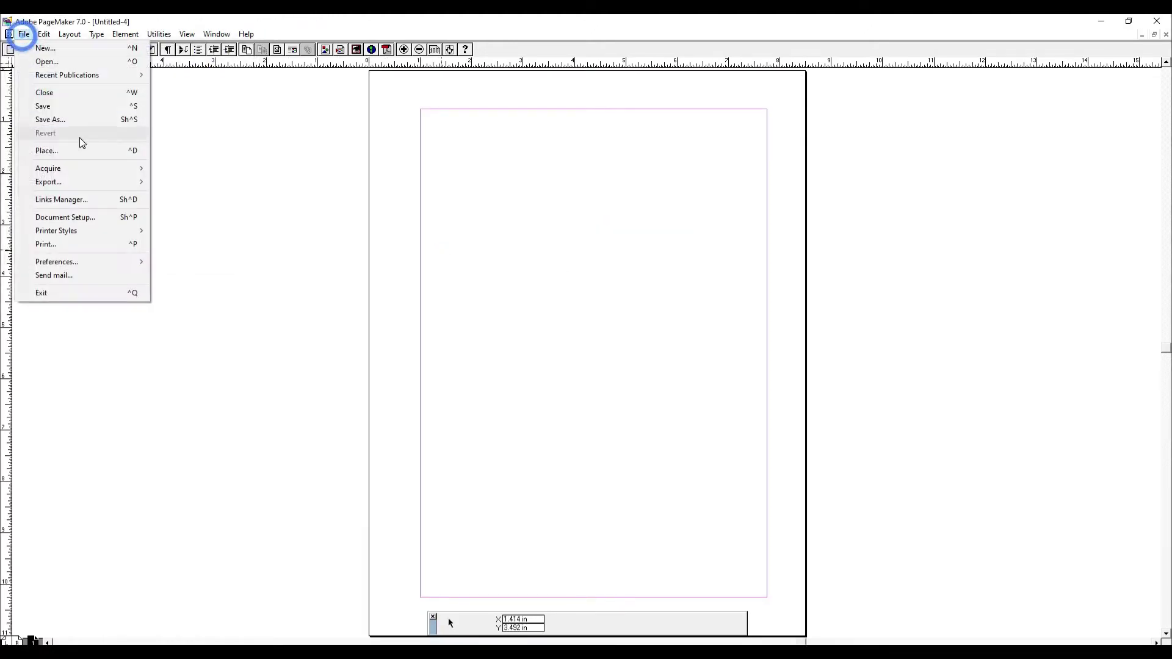
left_click(66, 107)
left_click(251, 49)
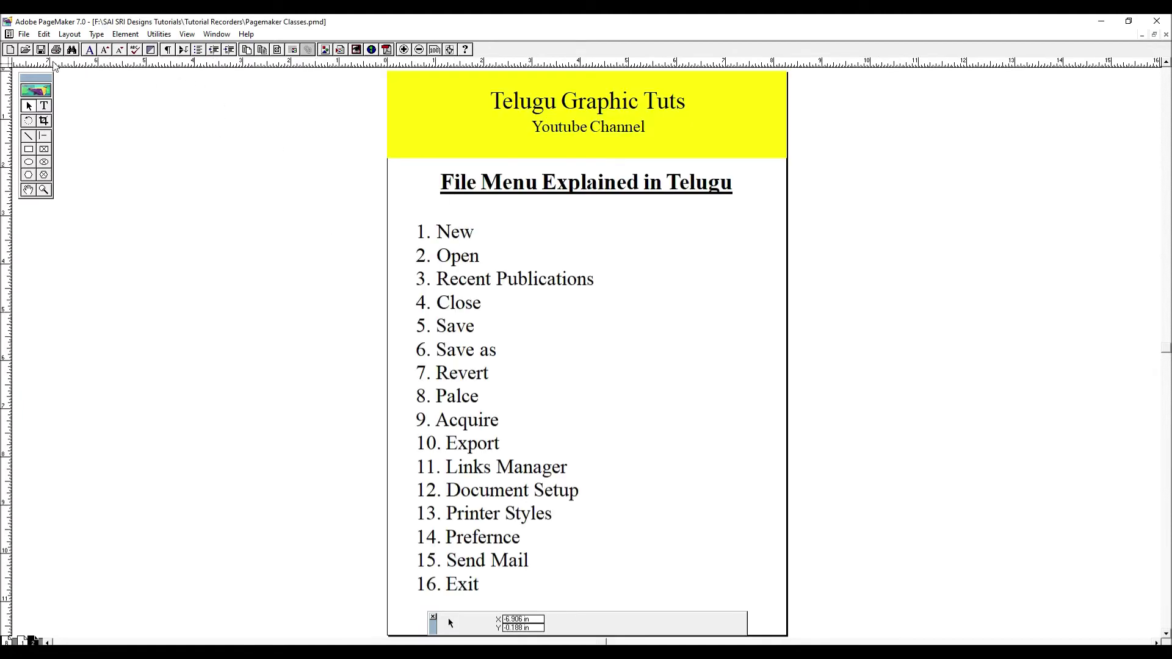
Step: Dismiss Save As, then switch to the Tool Box Explained in Telugu page and select its text
left_click(24, 34)
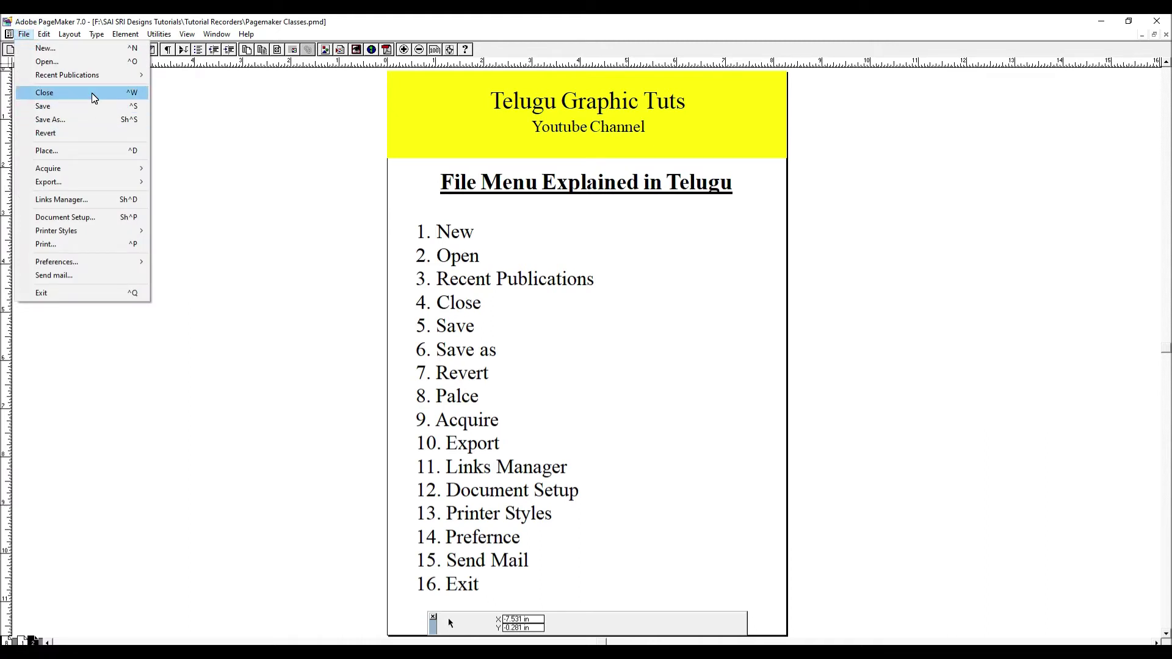
left_click(103, 122)
key("Return")
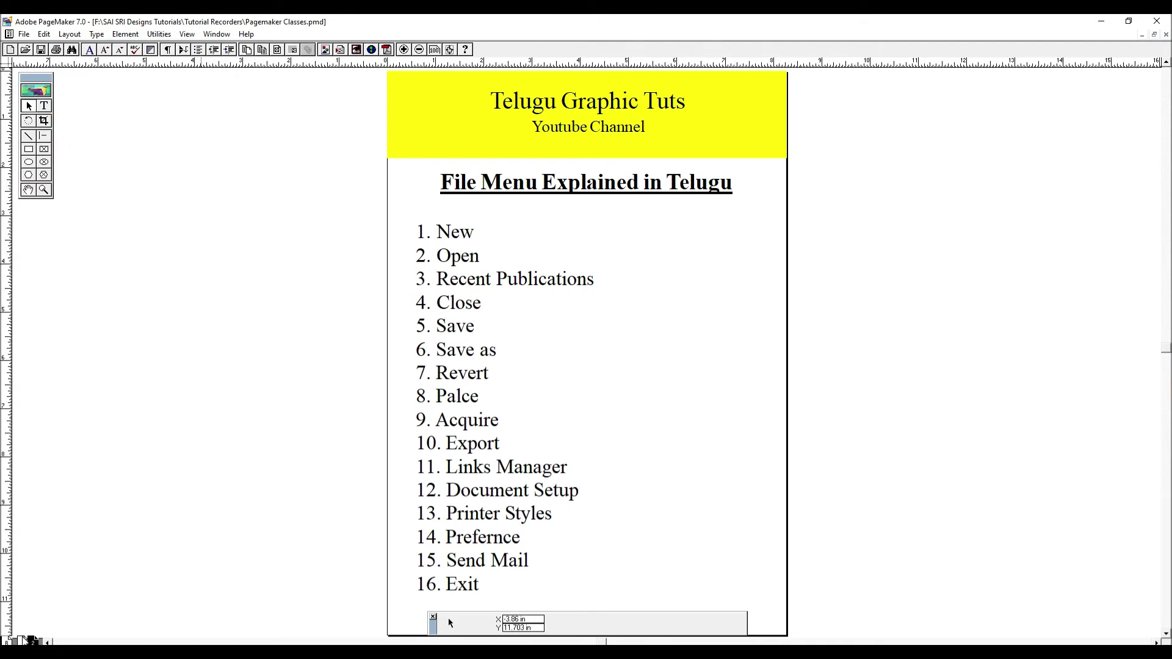
key("Page_Up")
left_click(525, 236)
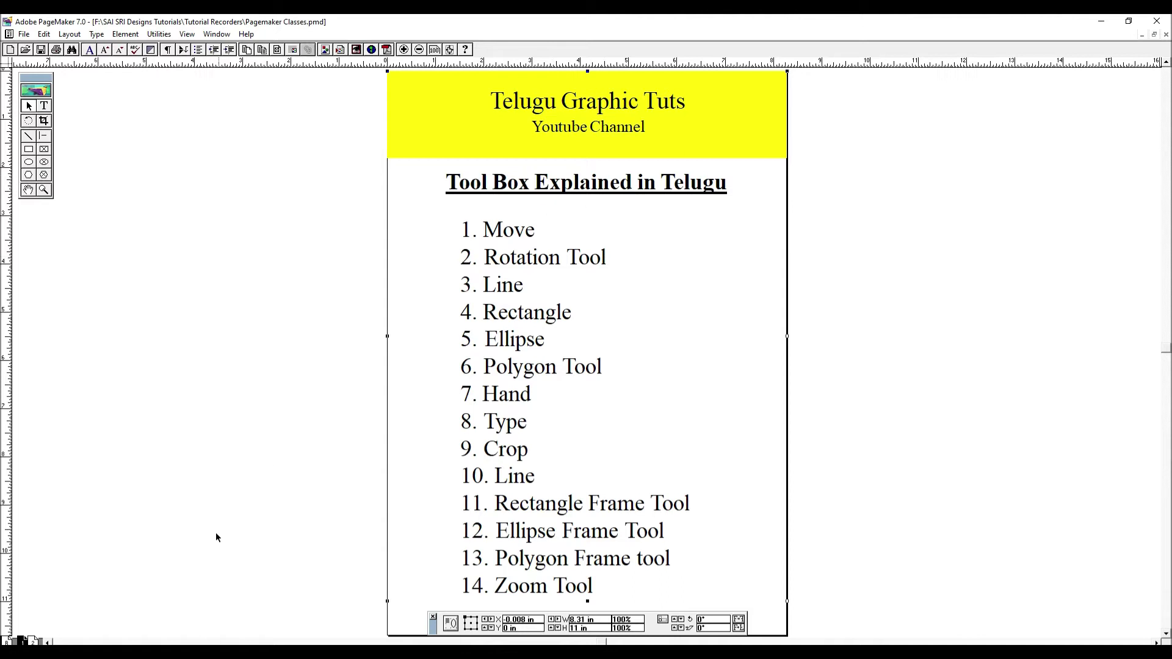
Step: Flip between the Tool Box and File Menu pages, ending on File Menu Explained in Telugu
key("Page_Down")
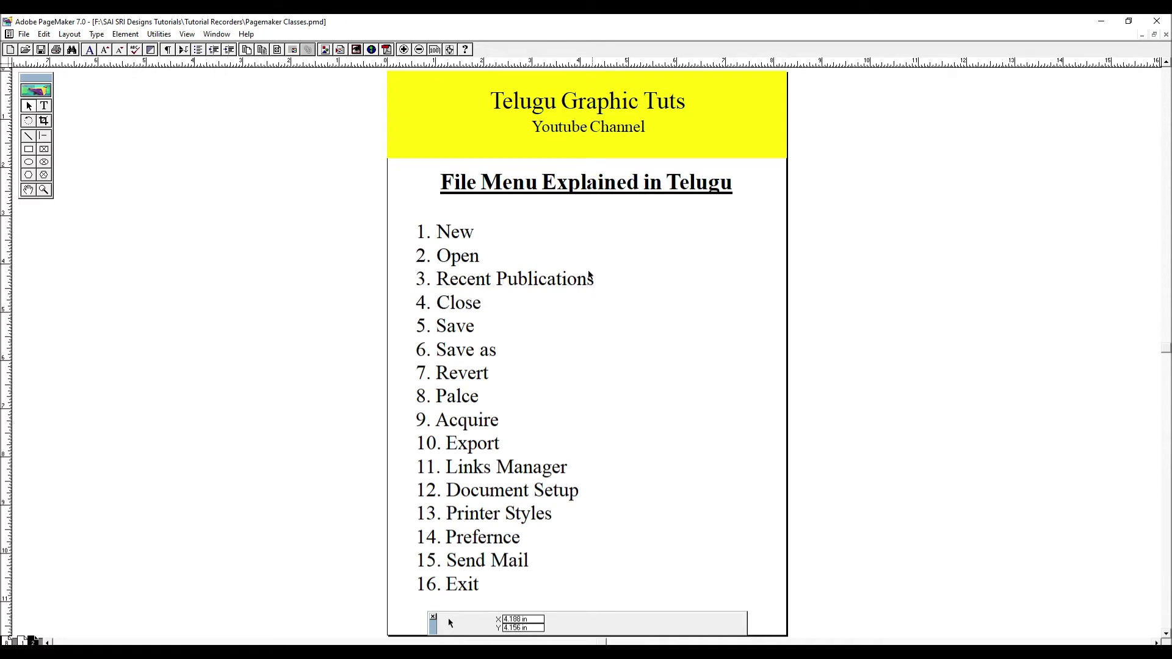
left_click(22, 640)
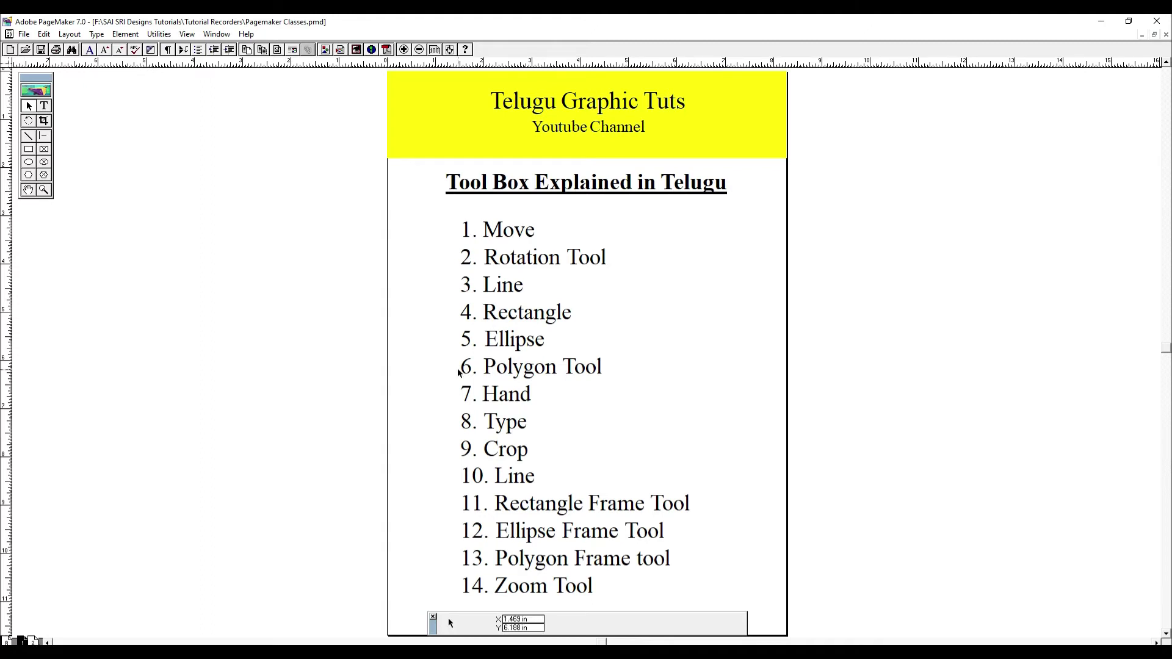
left_click(33, 640)
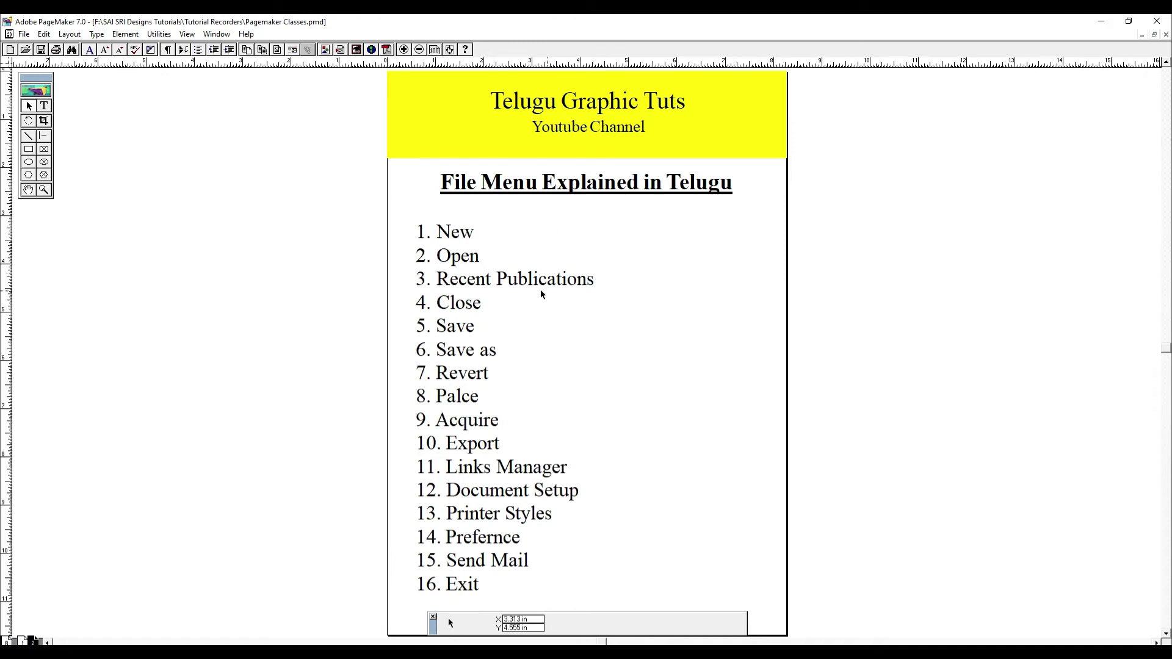
left_click(24, 34)
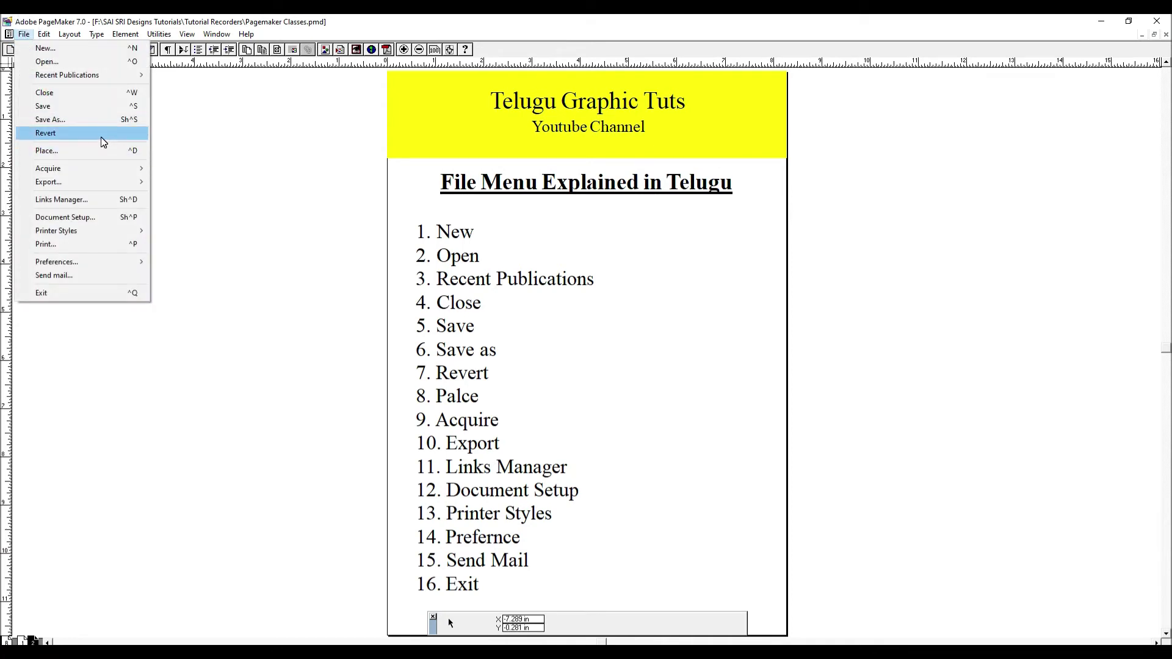
Step: Place the 1_4022 deity image beside the list, then select and delete it
left_click(623, 302)
key("ctrl+d")
double_click(105, 110)
left_click(656, 258)
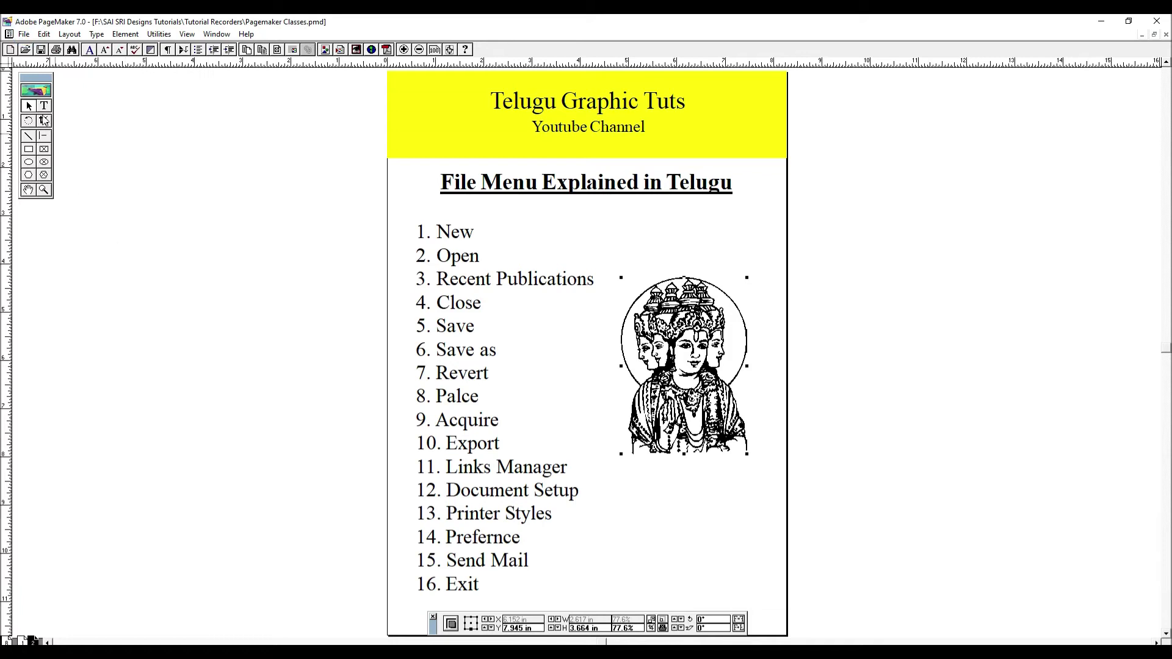
left_click(23, 34)
key("Escape")
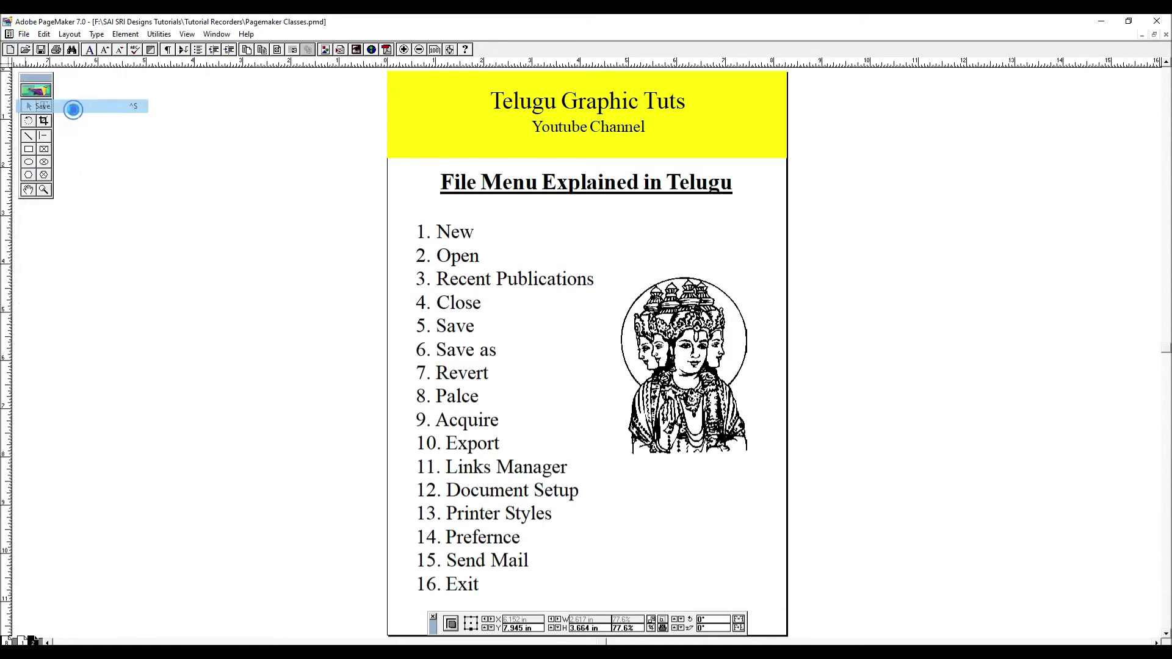
left_click(822, 445)
left_click(699, 391)
key("Delete")
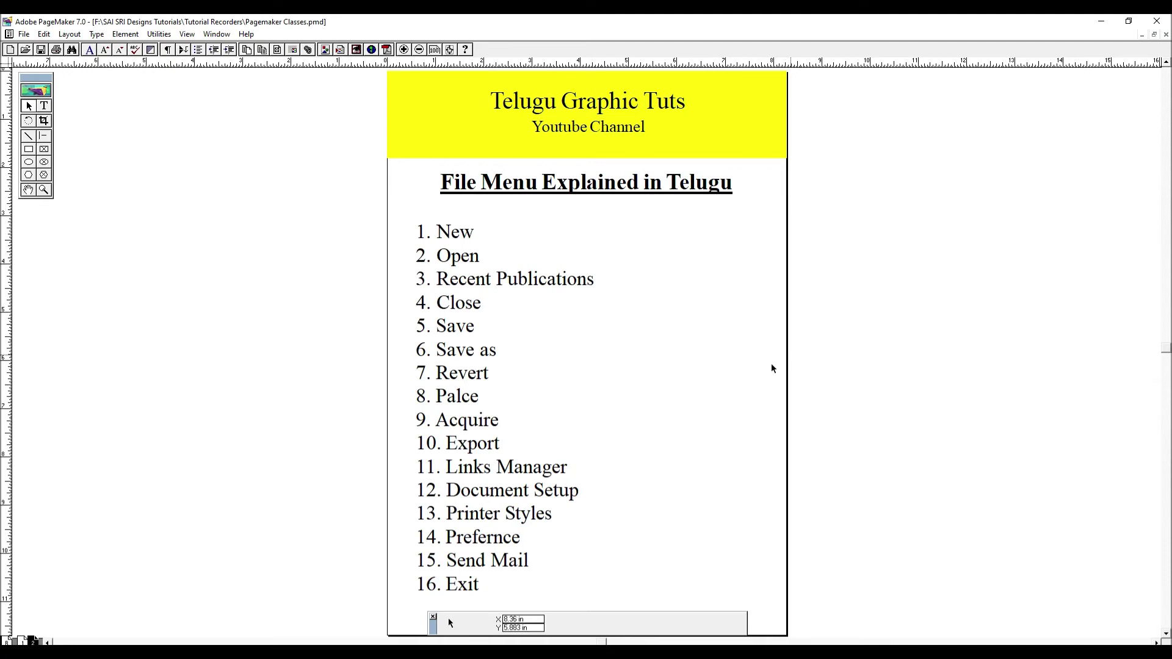
Step: Revert to the last saved version, delete the restored deity image again, and zoom onto the list
left_click(23, 34)
left_click(80, 135)
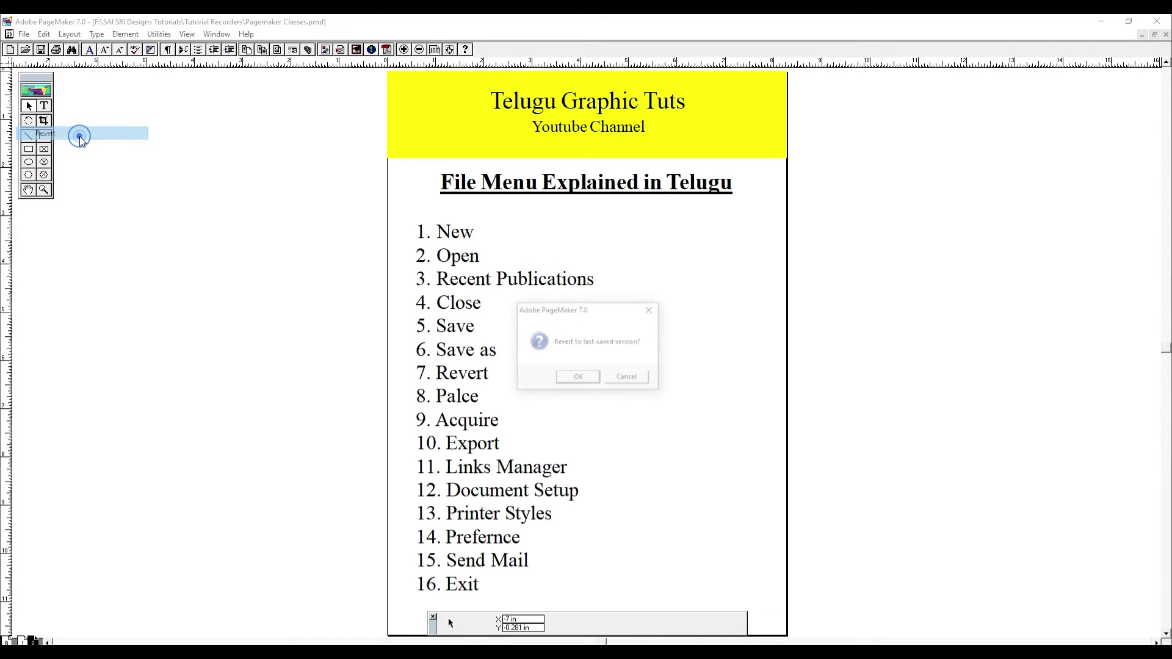
left_click(573, 379)
left_click(745, 406)
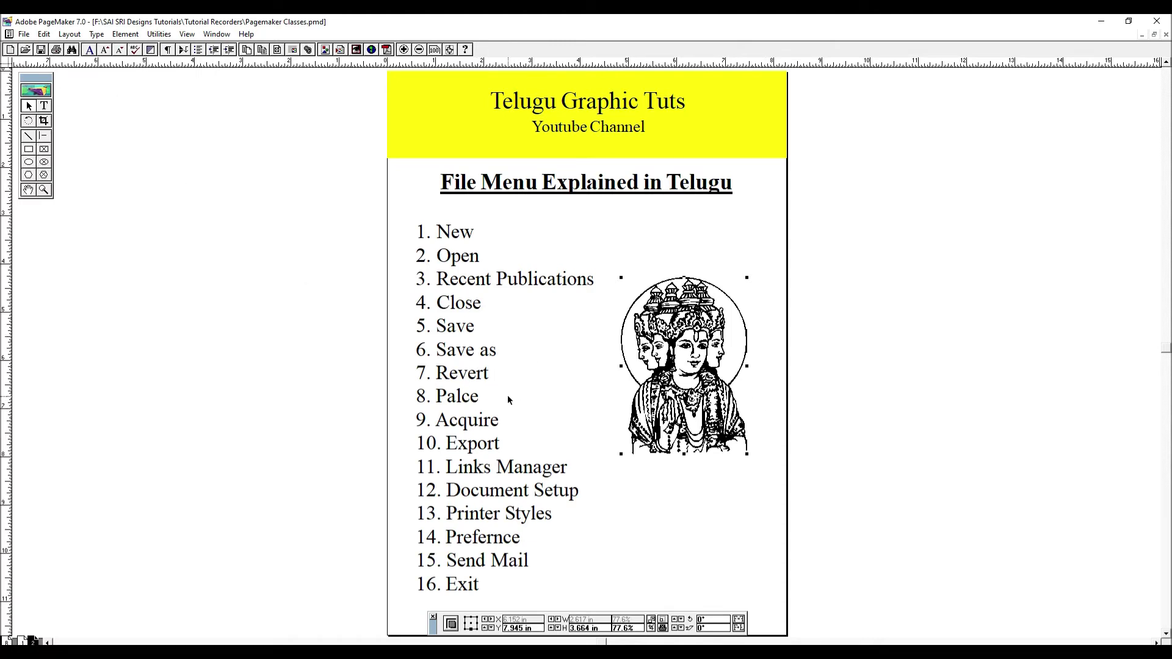
key("Delete")
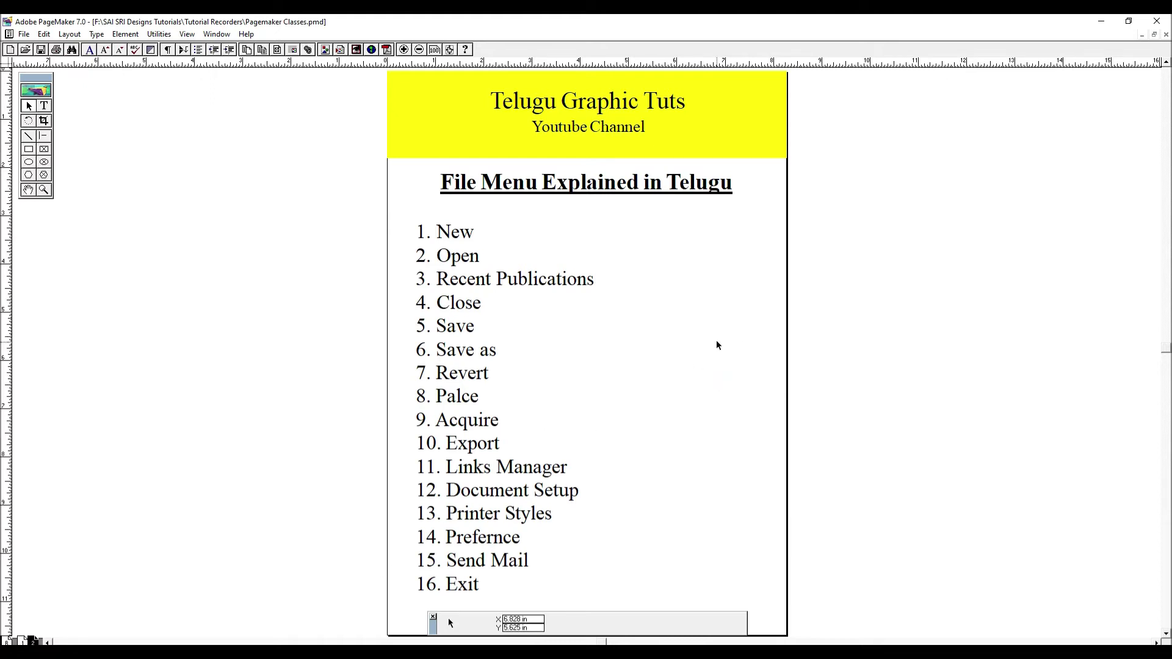
left_click_drag(321, 136, 897, 620)
Step: Place the 1_4023 lotus image on the page
left_click(23, 33)
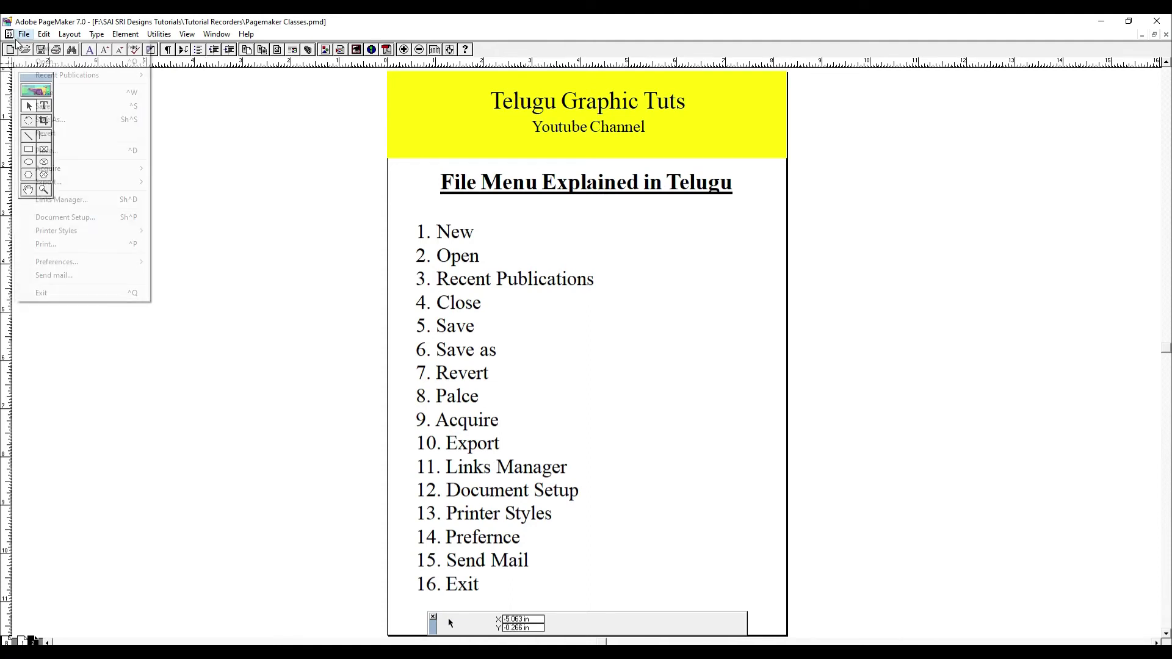
left_click(100, 151)
left_click(168, 112)
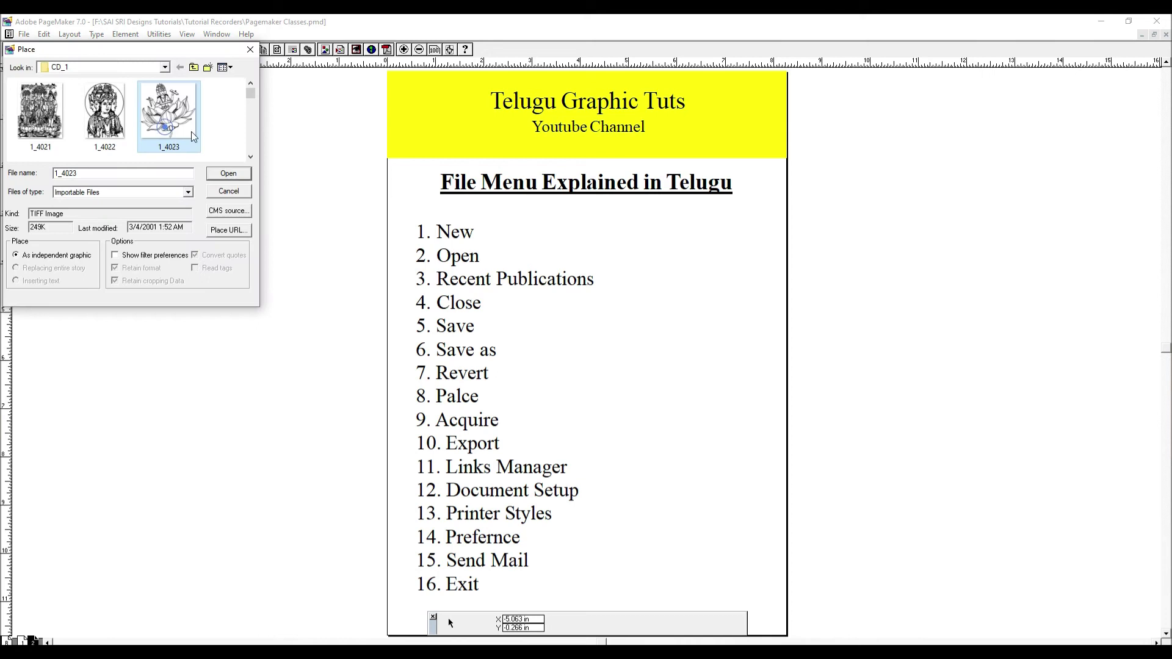
double_click(163, 104)
left_click(634, 274)
Step: Move the lotus image lower, shrink it to about 2.3 inches, then delete it
left_click_drag(712, 273, 722, 412)
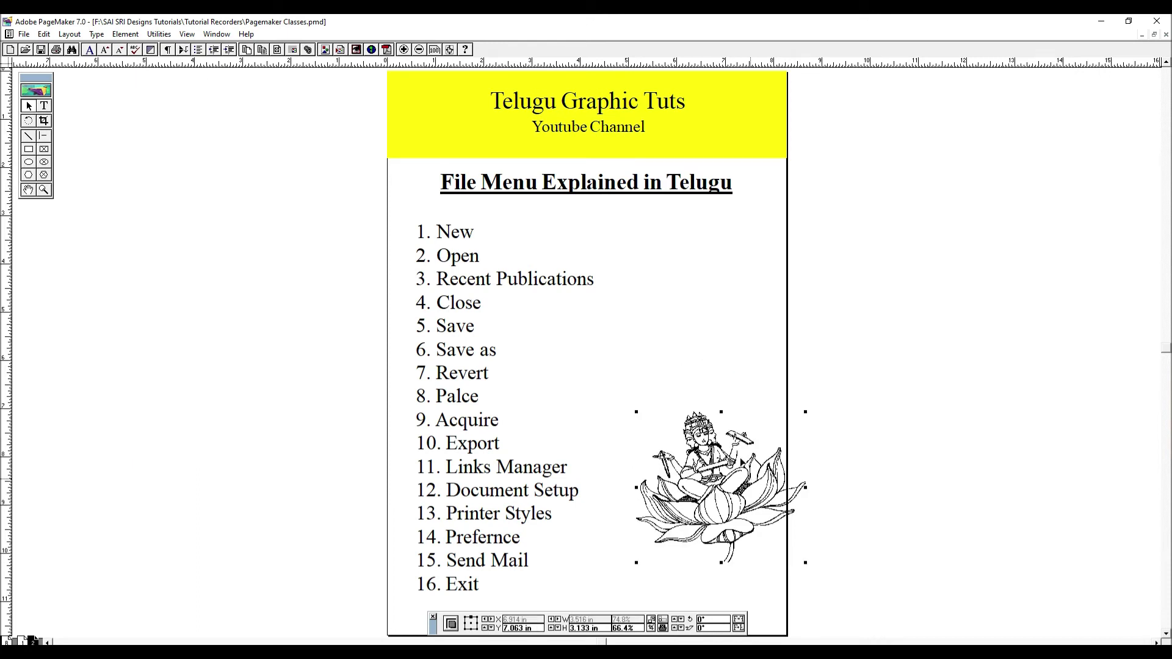
mouse_move(805, 412)
left_mouse_down()
mouse_move(742, 459)
mouse_move(783, 409)
left_mouse_up()
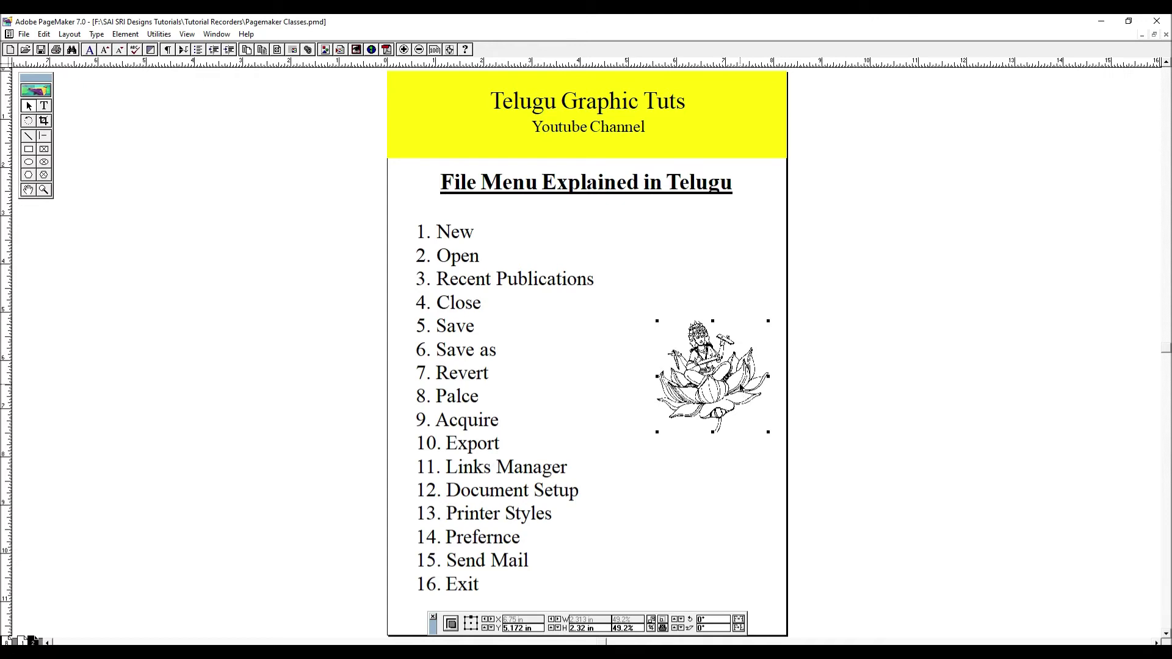
left_click_drag(736, 394, 728, 387)
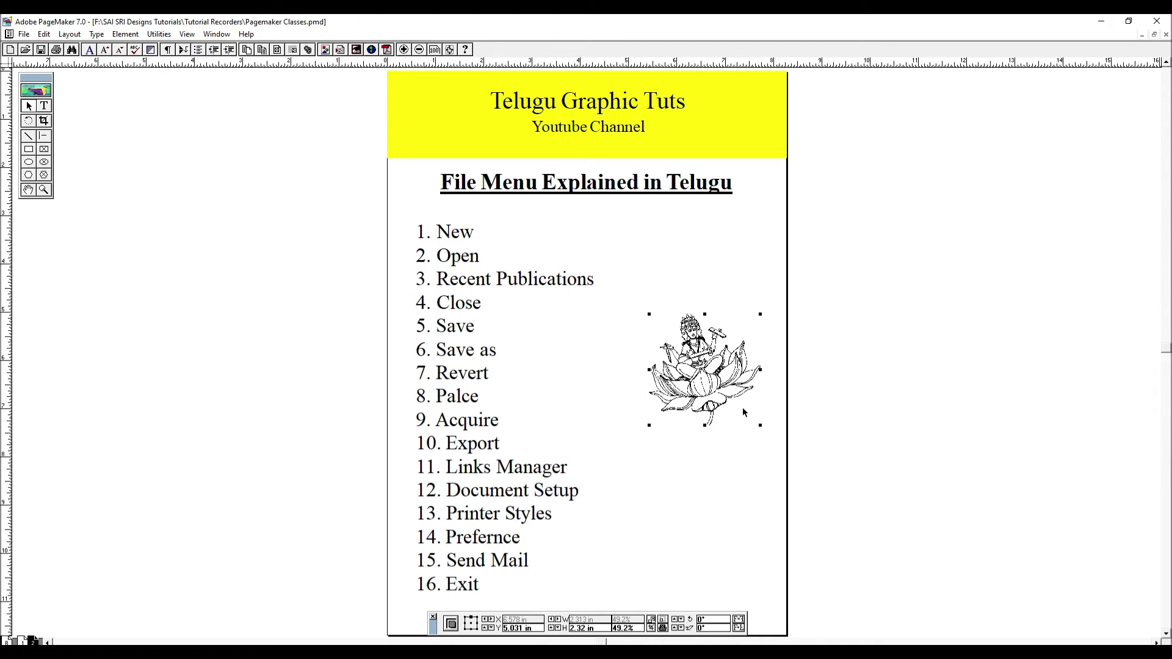
left_click_drag(848, 478, 613, 303)
key("Delete")
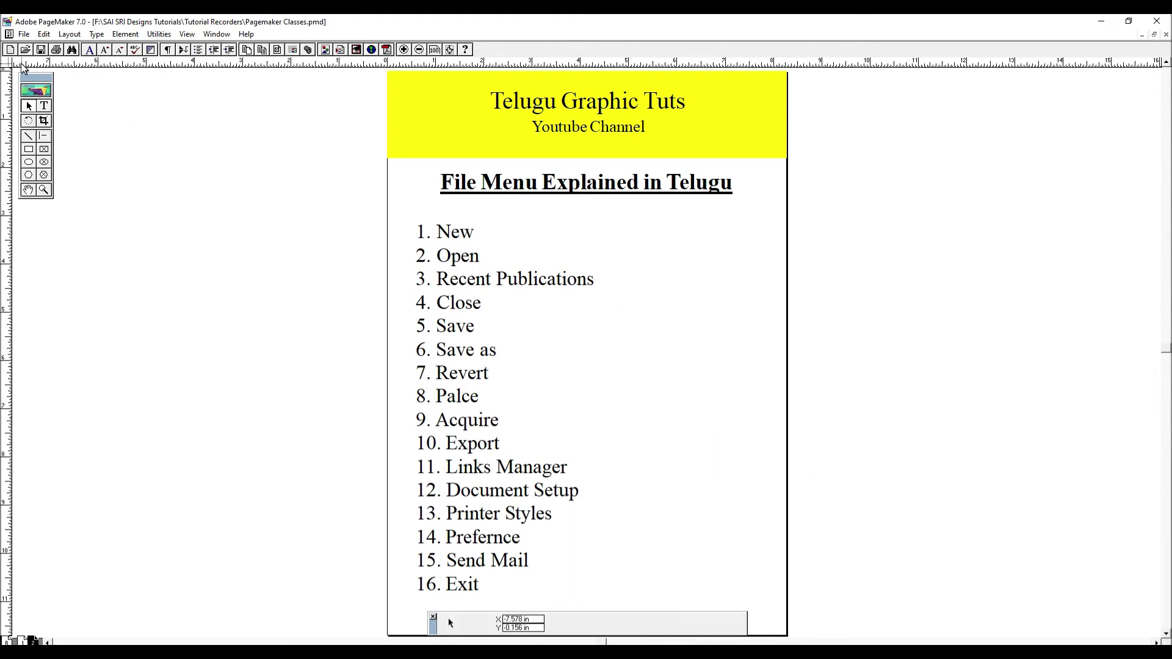
left_click(23, 35)
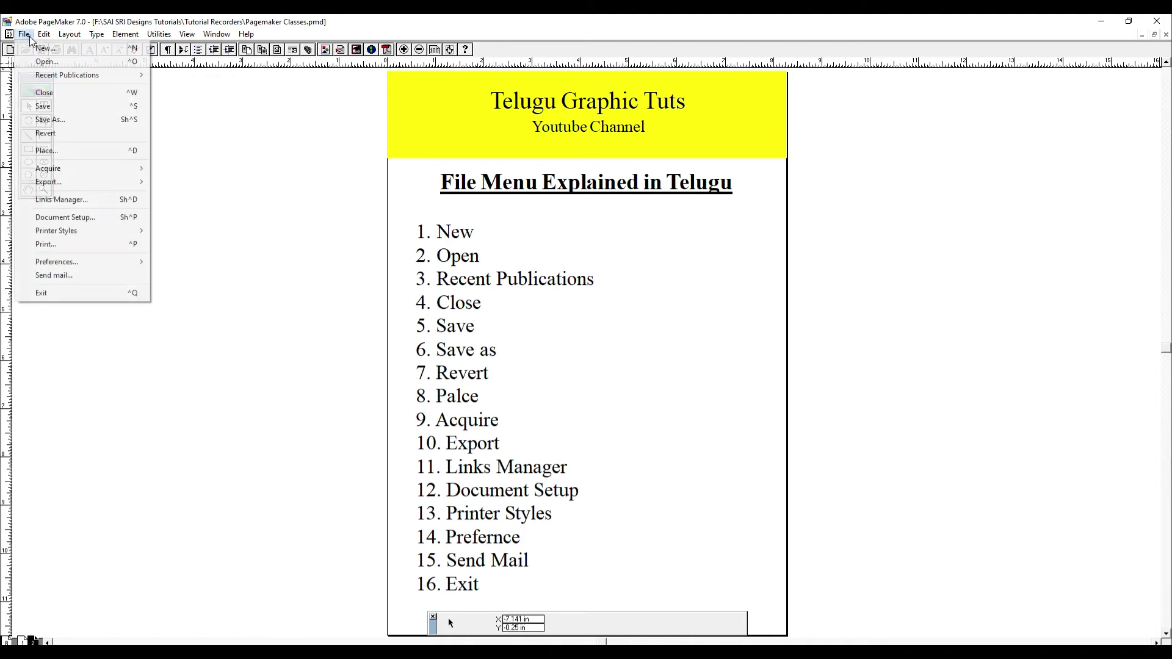
mouse_move(78, 172)
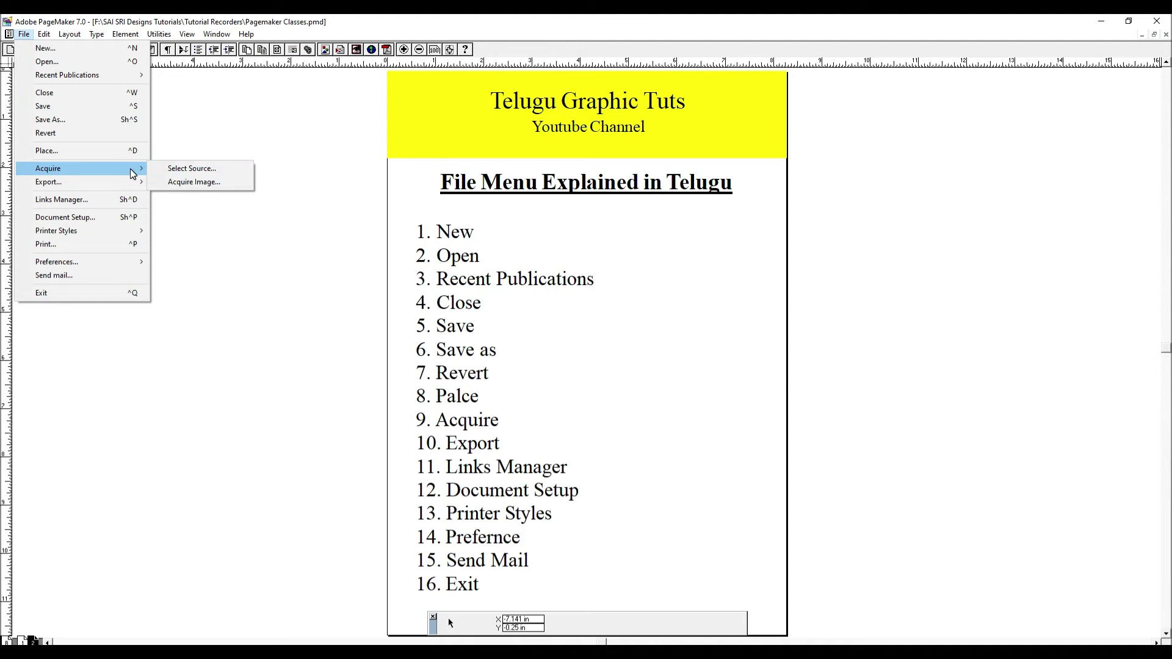
left_click(201, 176)
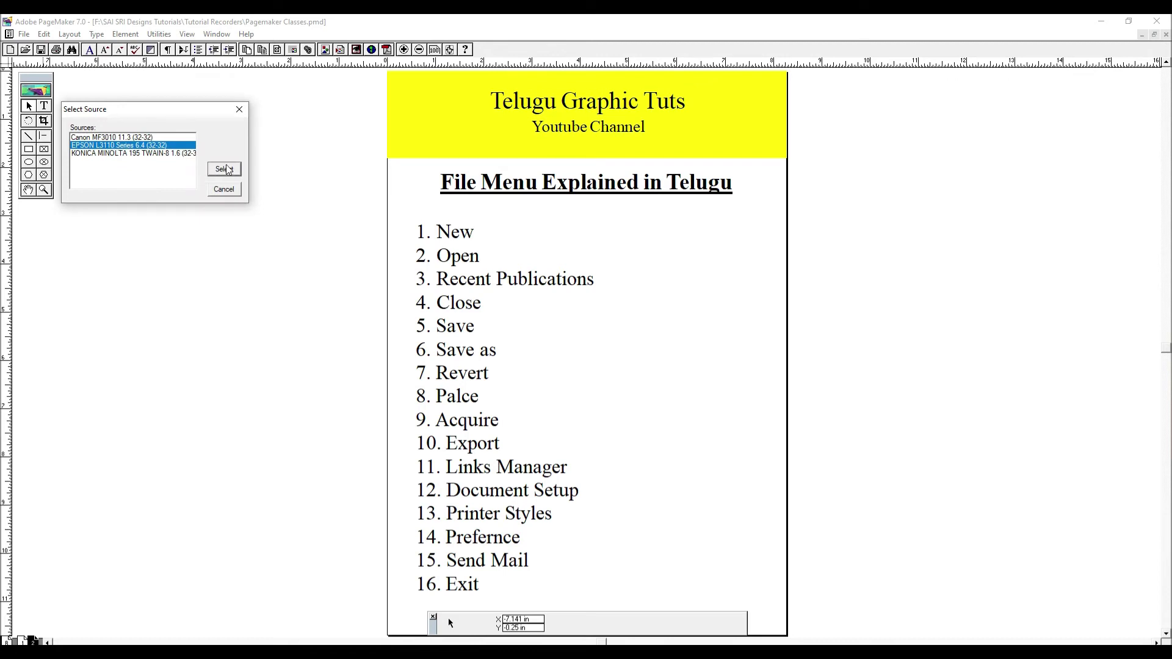
left_click(236, 194)
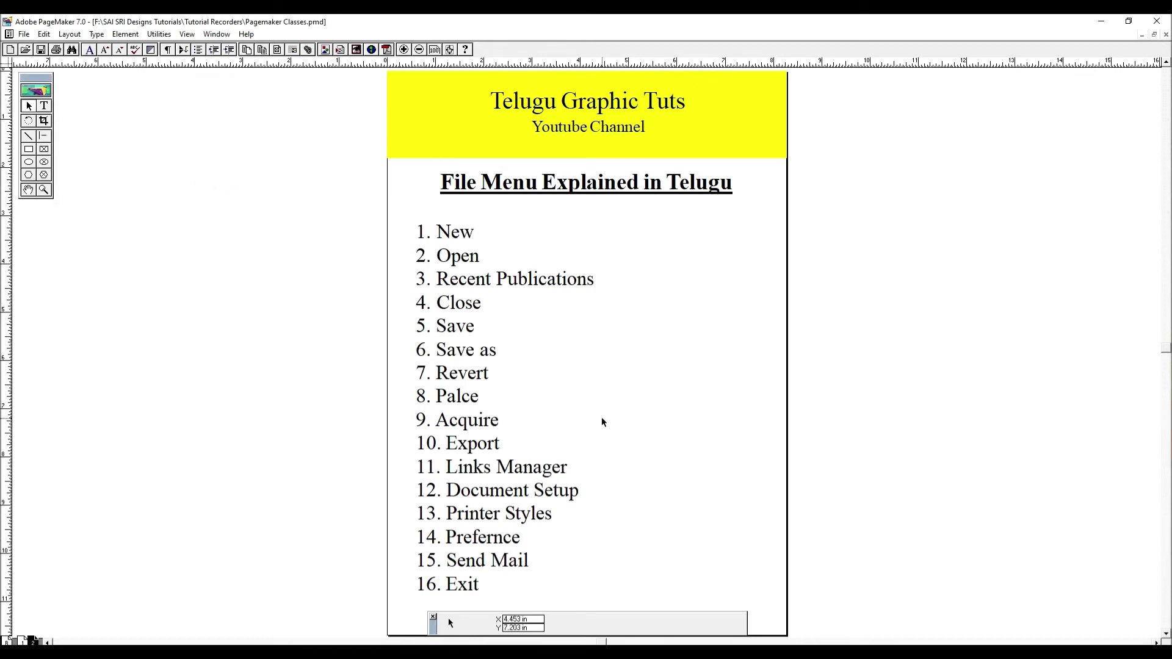
left_click(24, 34)
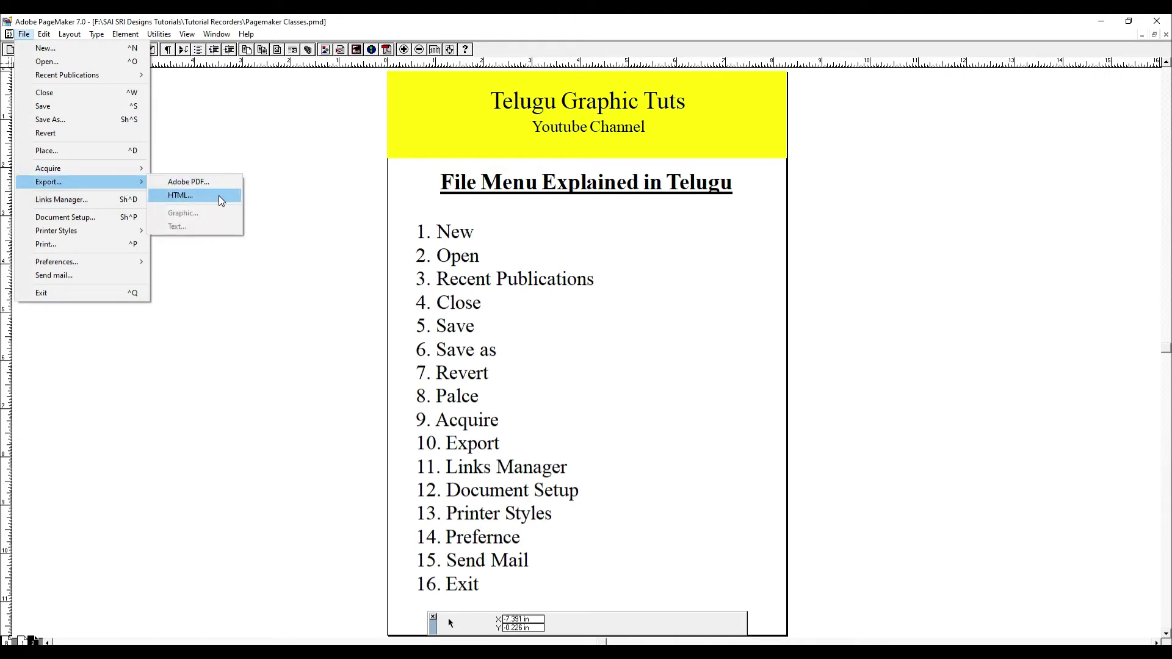
left_click(208, 175)
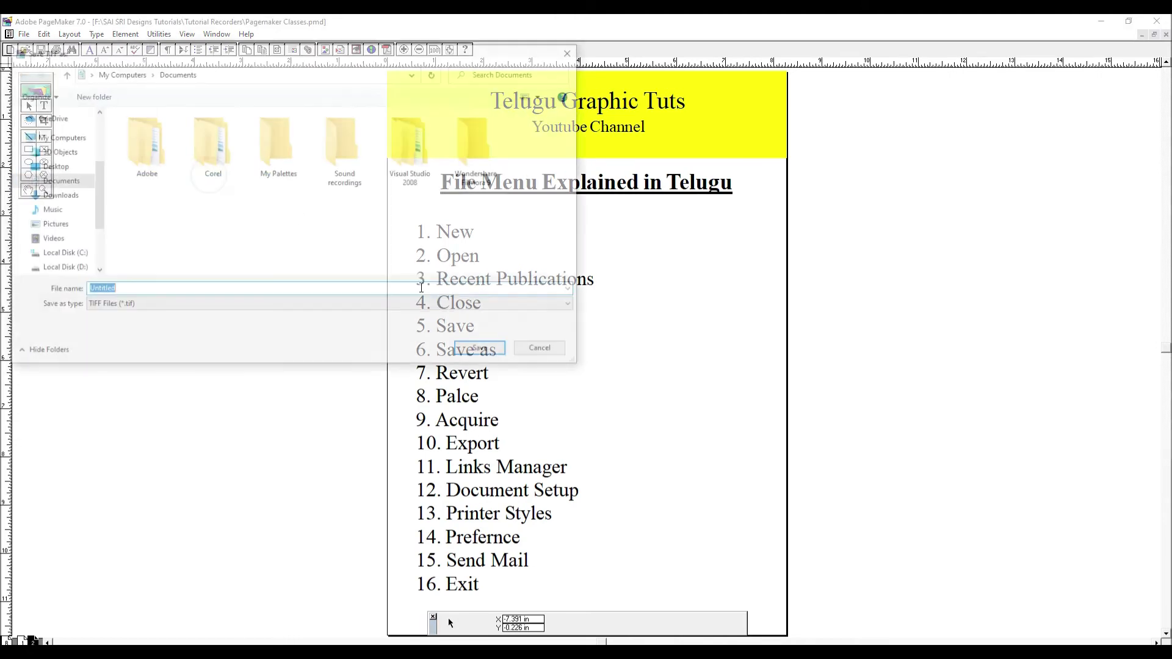
left_click(51, 166)
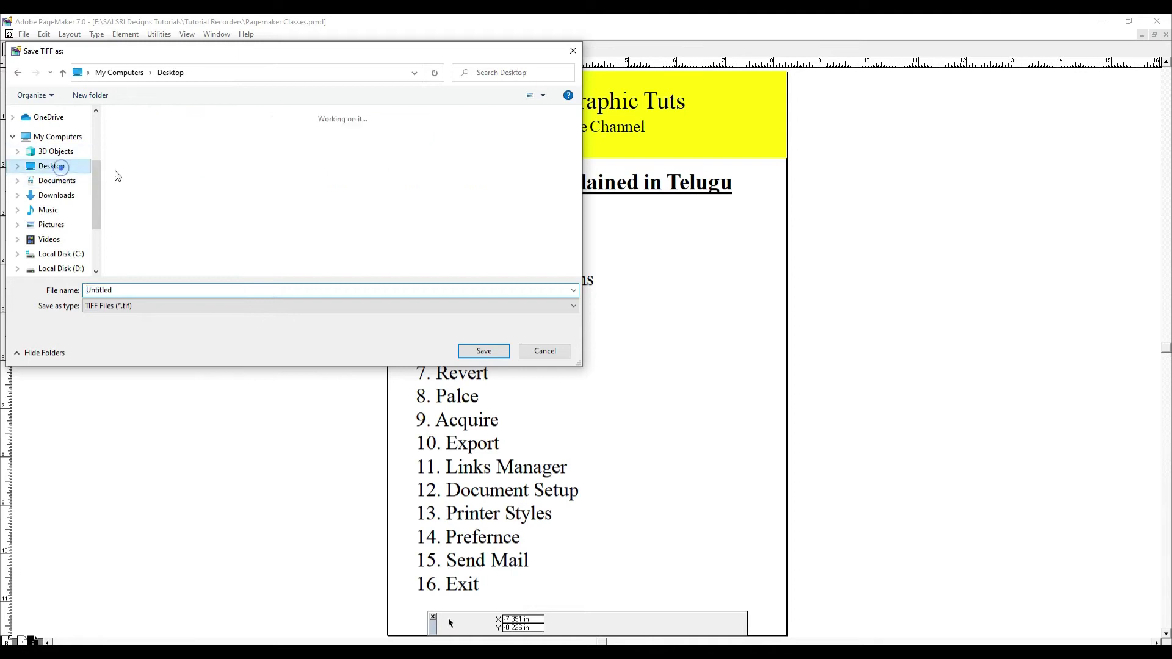
left_click(573, 51)
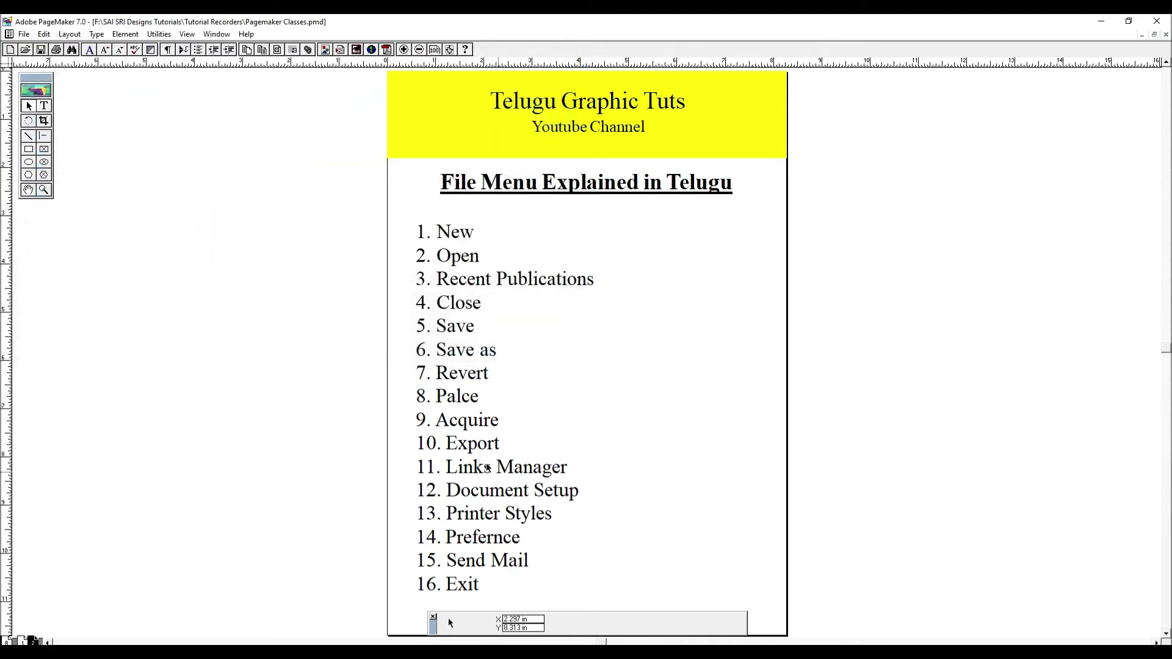
left_click(24, 34)
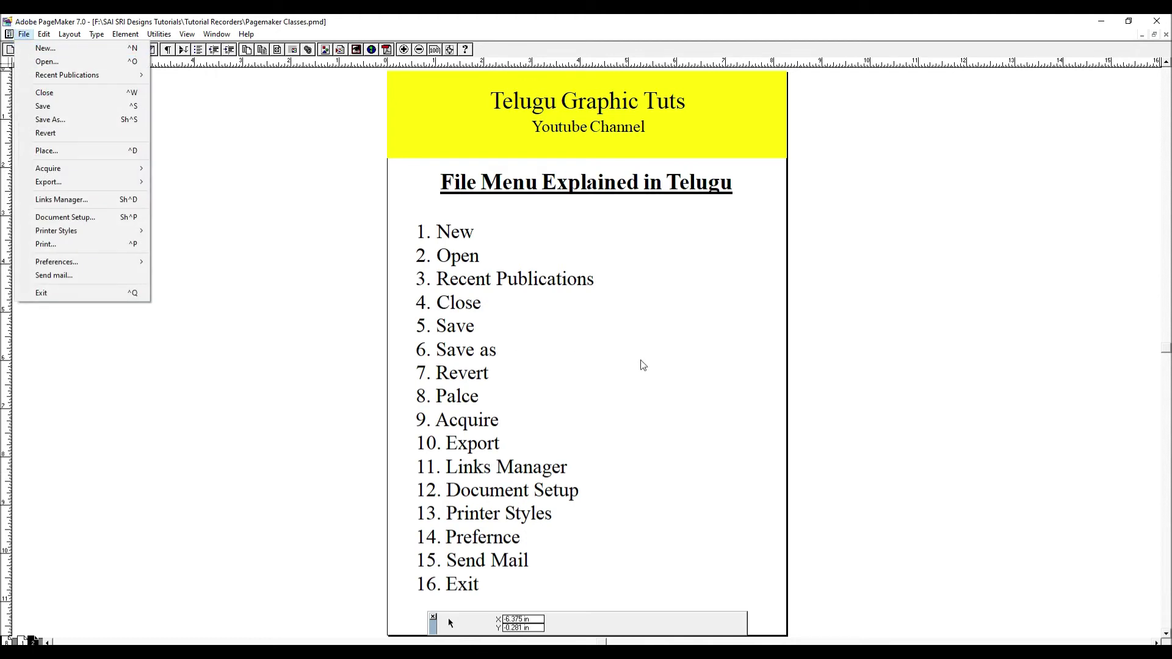
Step: Start an Export to Adobe PDF, answering No to saving first
left_click(745, 332)
left_click(27, 34)
left_click(88, 183)
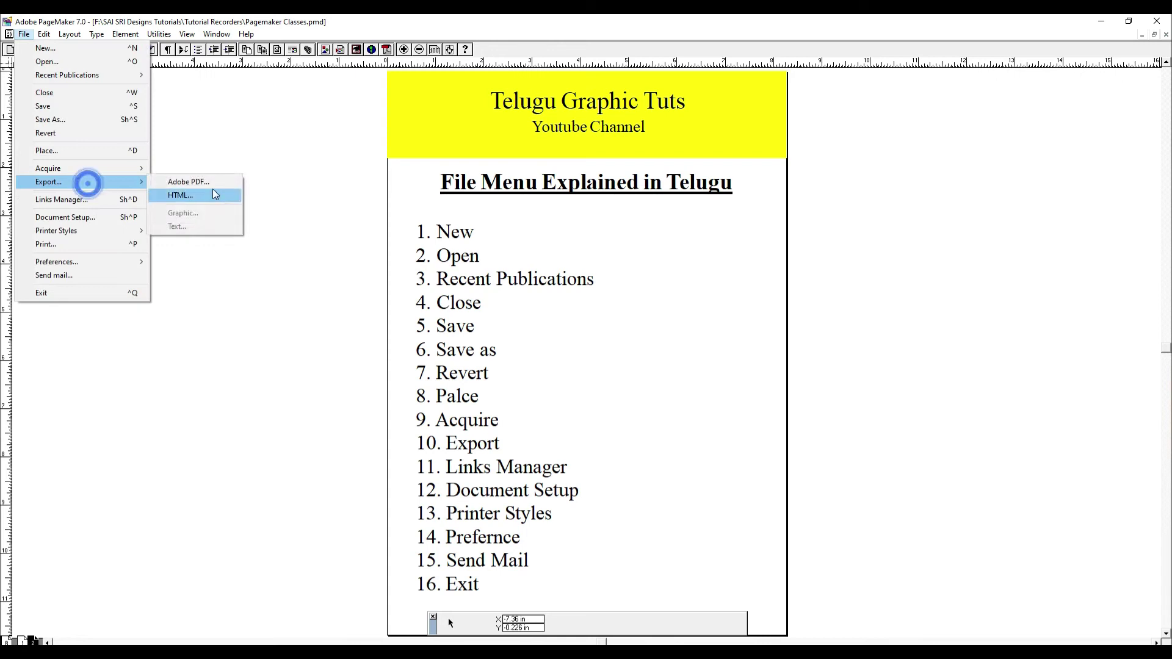
left_click(207, 181)
left_click(698, 377)
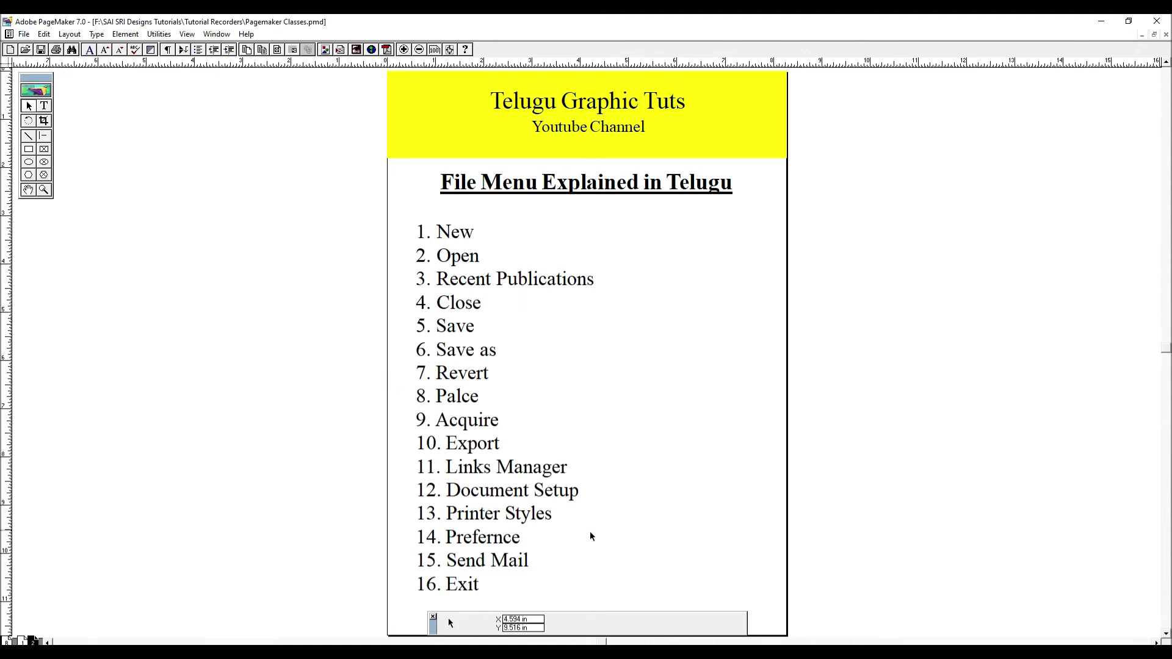
Step: Place the 1_4023 lotus figure to the right of the list
left_click(24, 35)
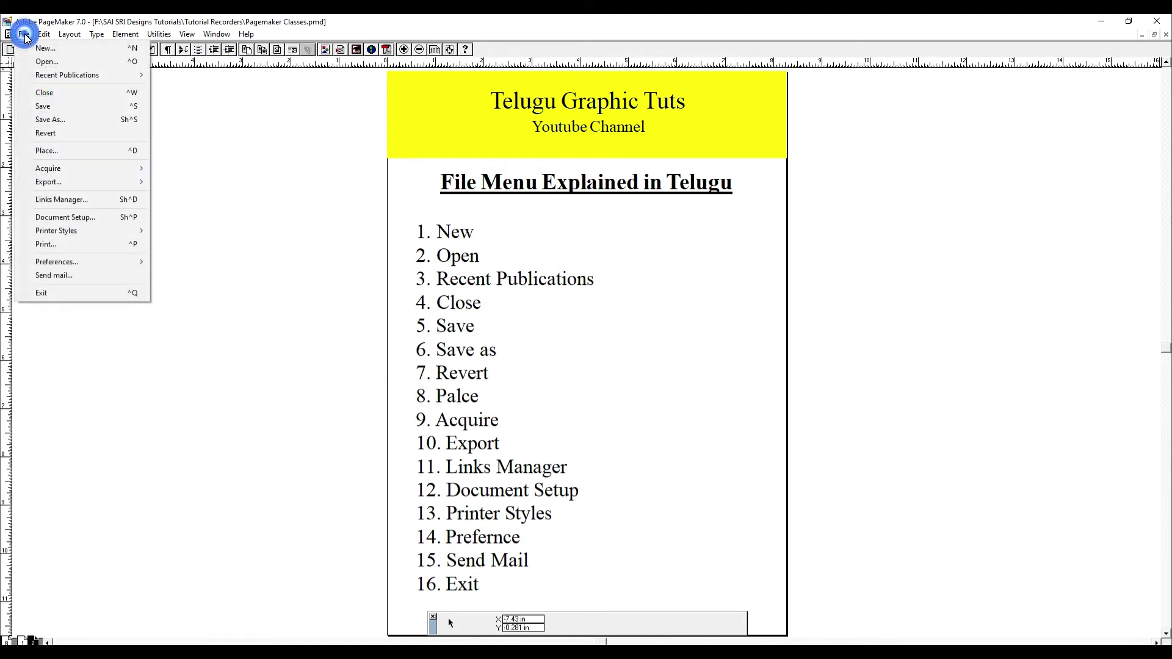
left_click(79, 201)
key("Escape")
key("ctrl+d")
left_click(163, 110)
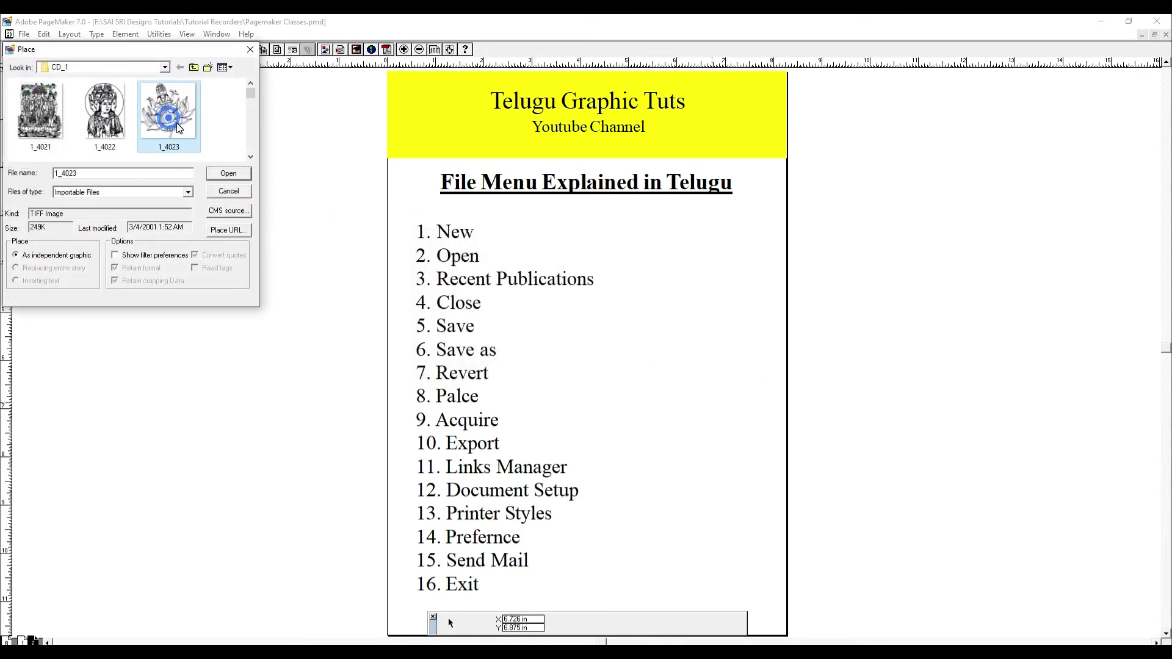
left_click(228, 172)
left_click(682, 248)
left_click(937, 434)
Step: Place the 1_4029 seated figure beside the lower list items, declining a complete copy
key("ctrl+d")
left_click(193, 144)
left_click(228, 173)
left_click(615, 339)
left_click_drag(643, 408, 666, 536)
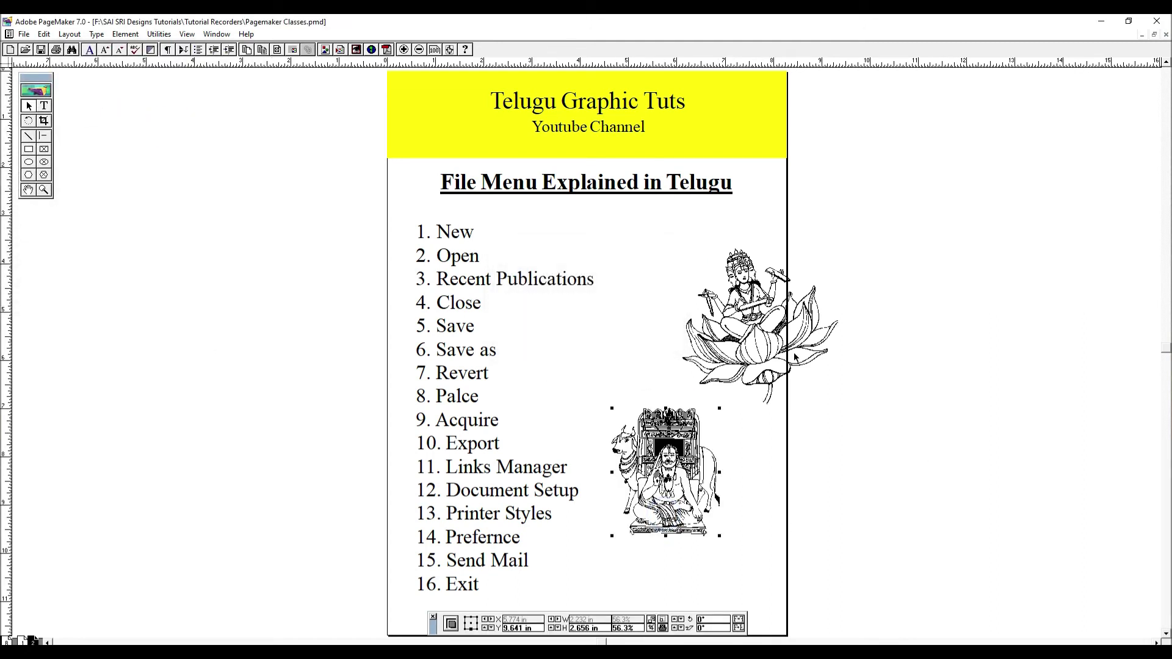
left_click(851, 556)
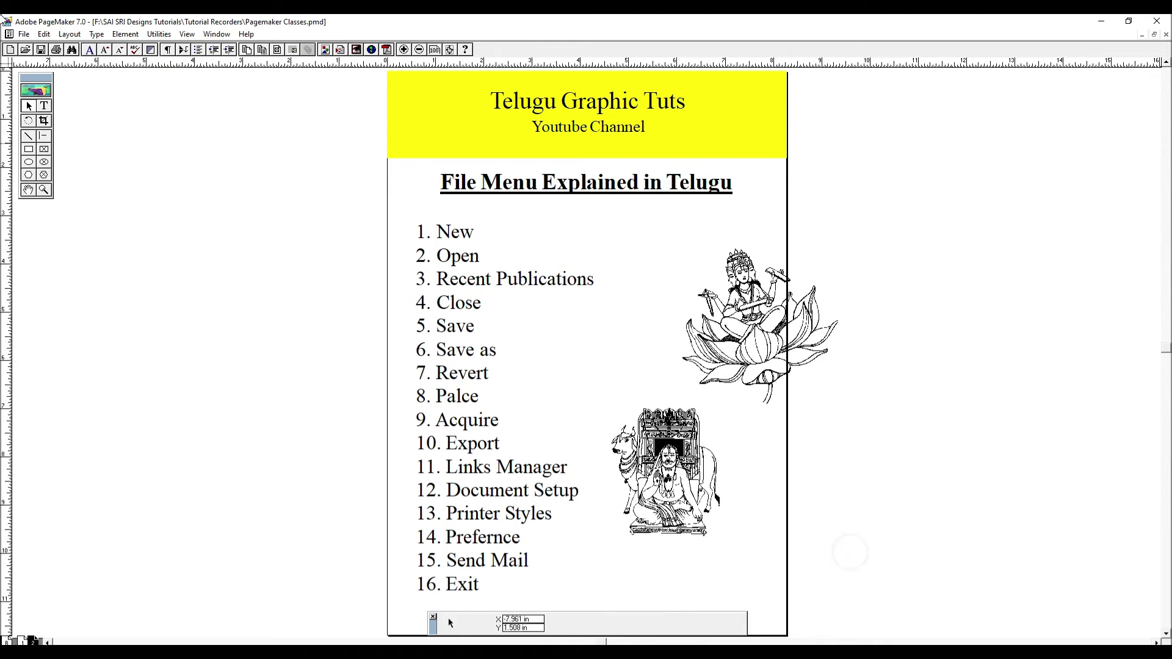
Step: Bring up the Links Manager and move its window aside
left_click(24, 34)
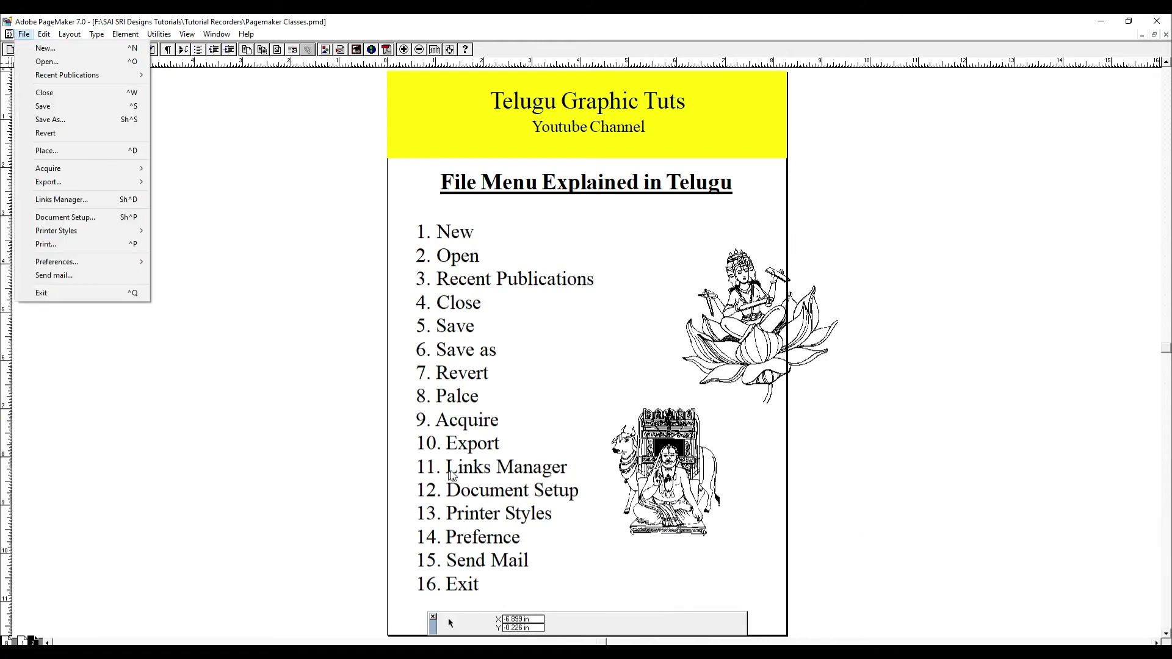
mouse_move(44, 34)
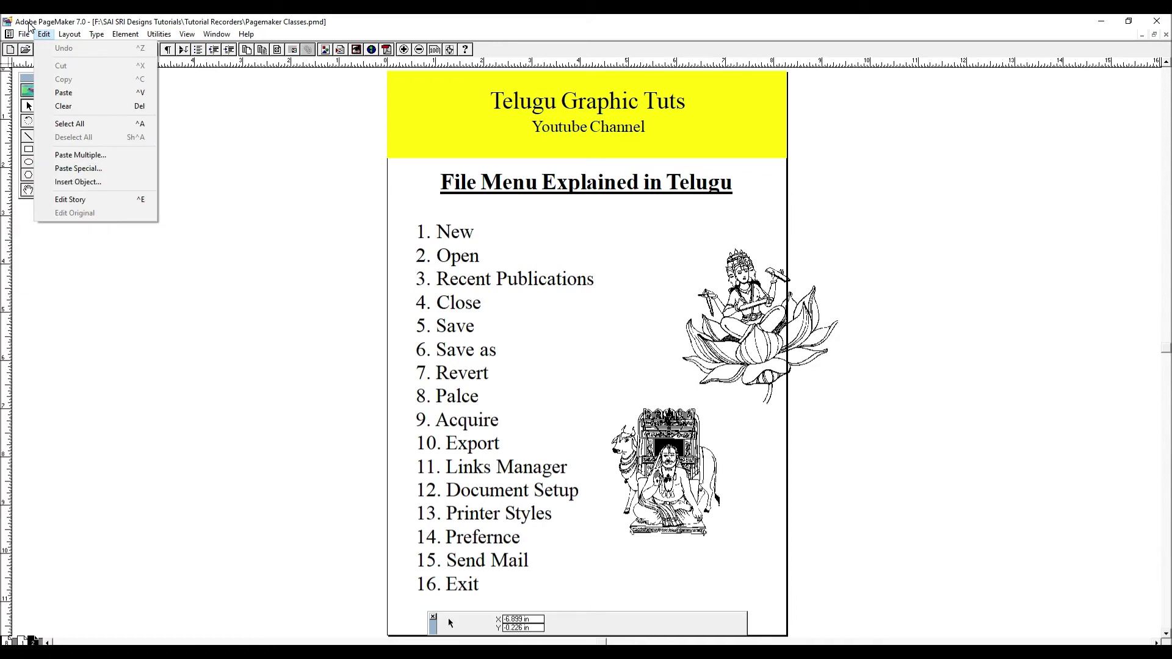
left_click(63, 199)
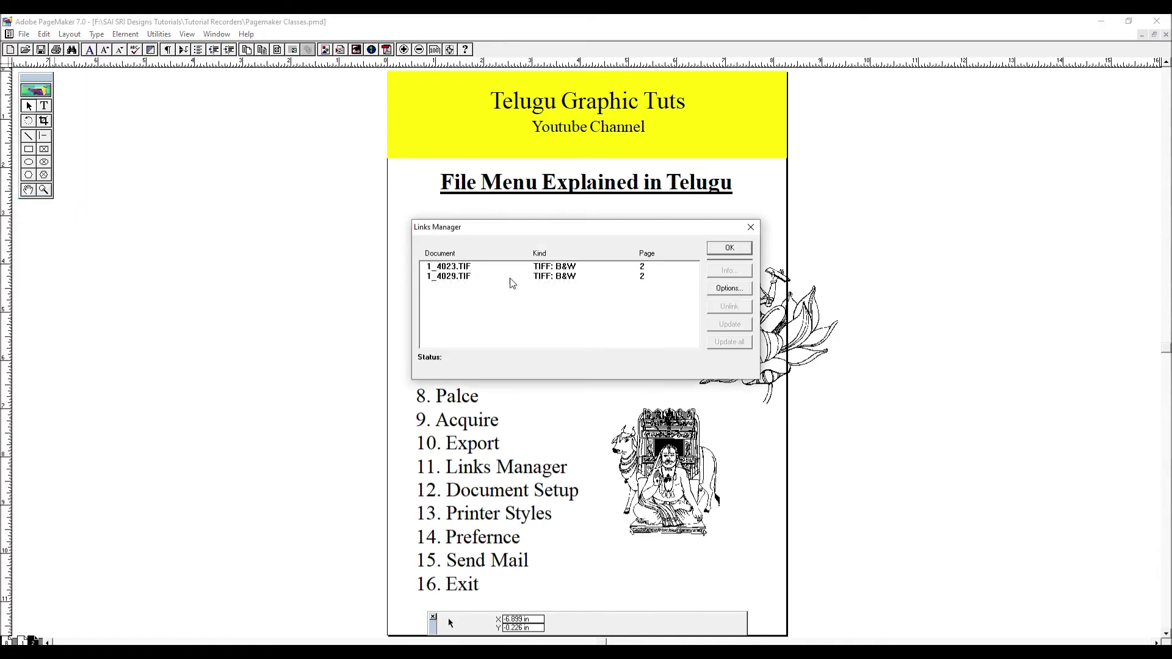
left_click_drag(580, 230, 216, 190)
Step: Select the 1_4029.TIF link and view its link info
left_click(101, 226)
left_click(100, 236)
left_click(211, 225)
left_click(211, 235)
left_click(274, 218)
left_click(201, 226)
left_click(202, 235)
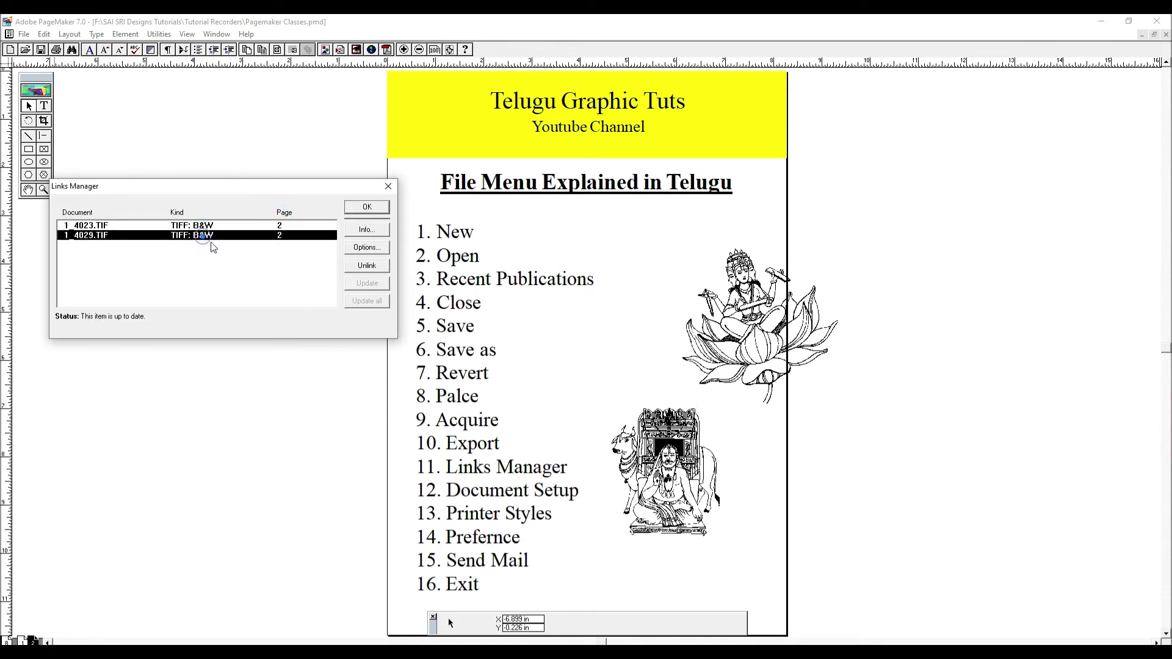
left_click(369, 232)
left_click(299, 202)
Step: Set 1_4029.TIF to store a copy in the publication with alert before updating, then close
left_click(376, 249)
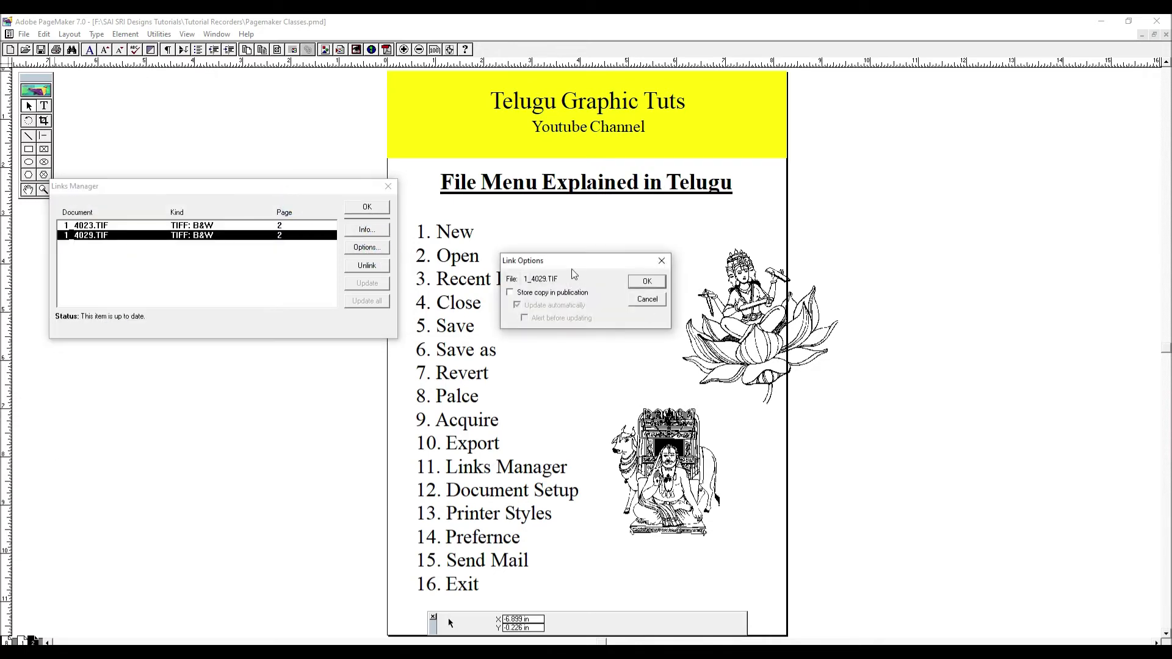
left_click(557, 297)
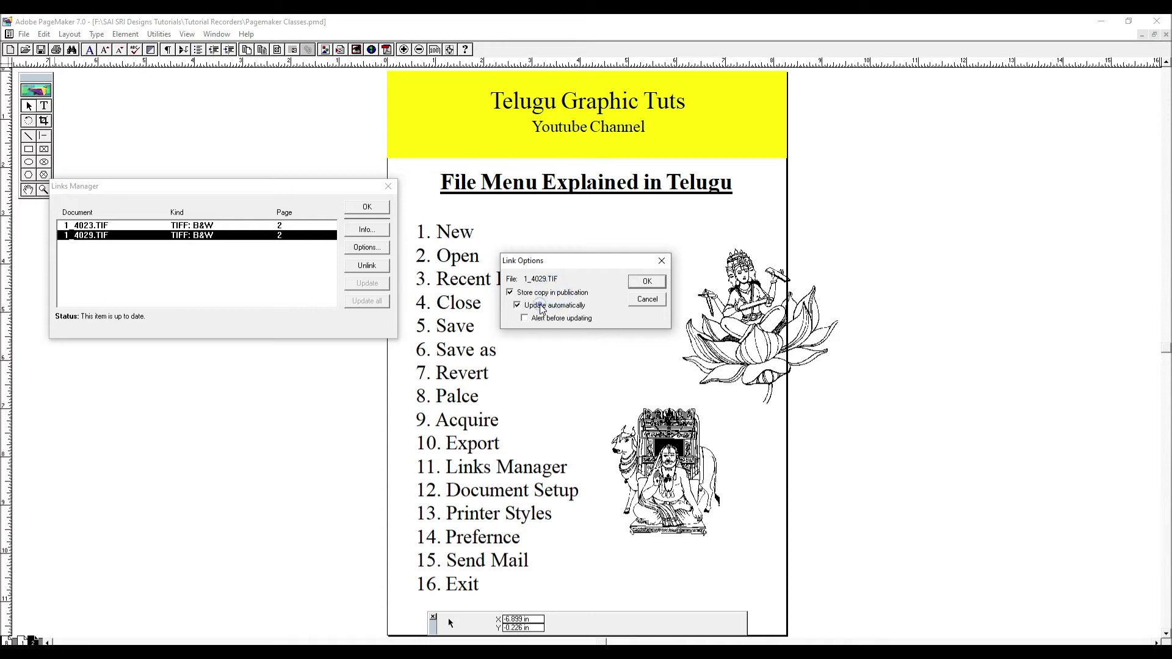
left_click(548, 322)
left_click(660, 286)
left_click(562, 340)
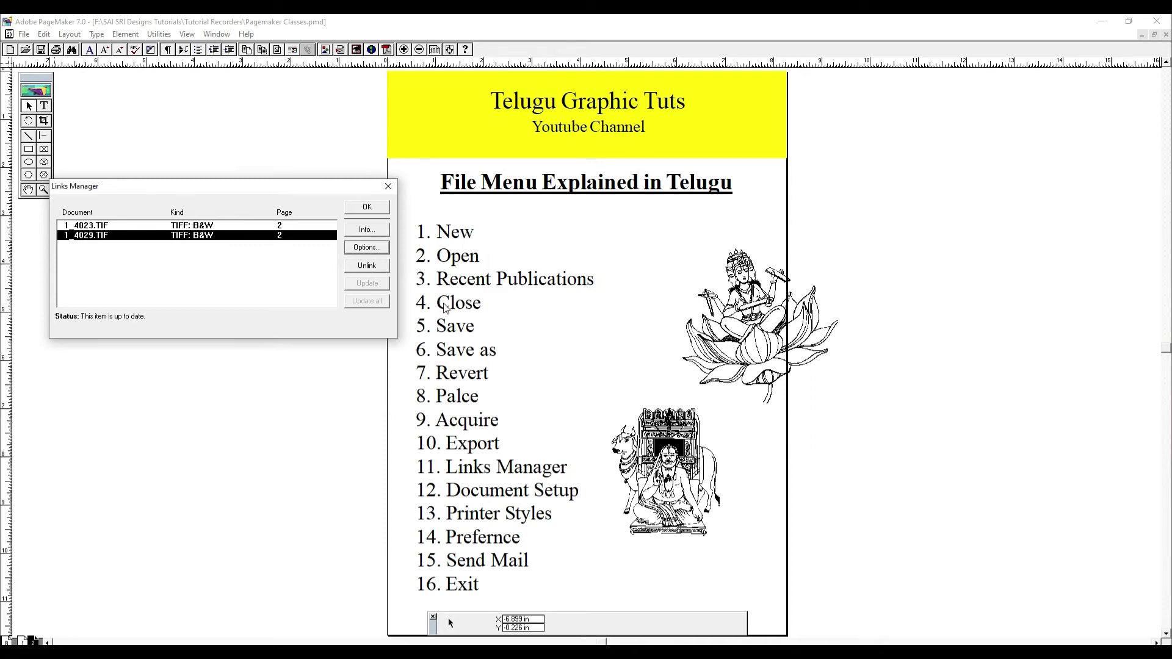
left_click(368, 248)
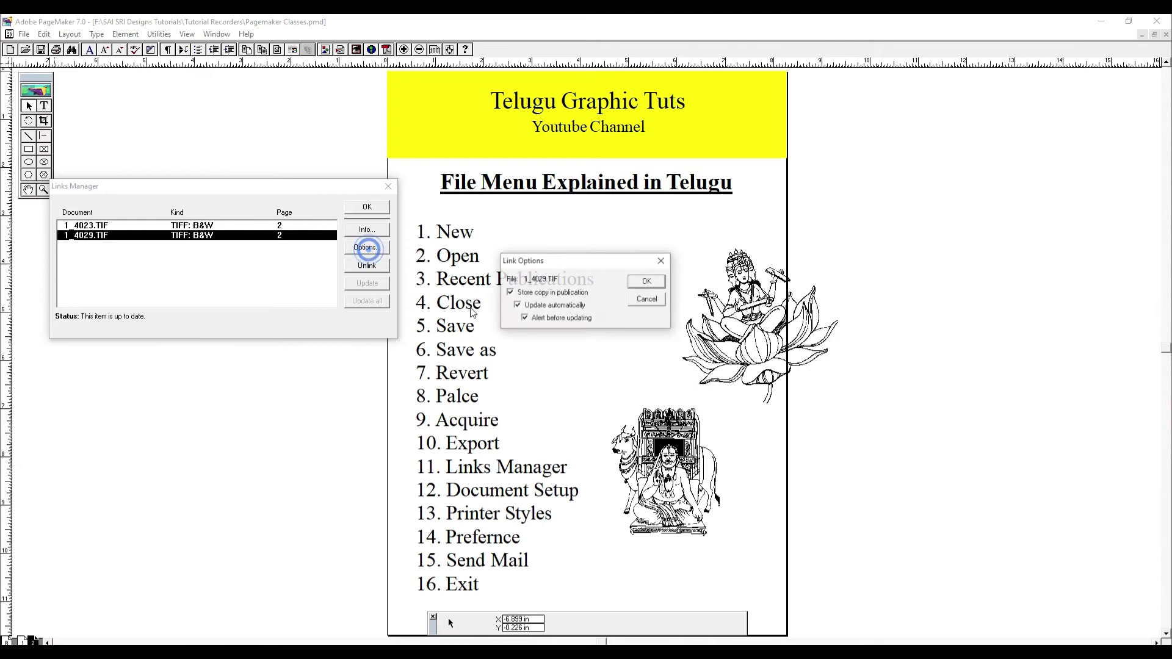
left_click(646, 282)
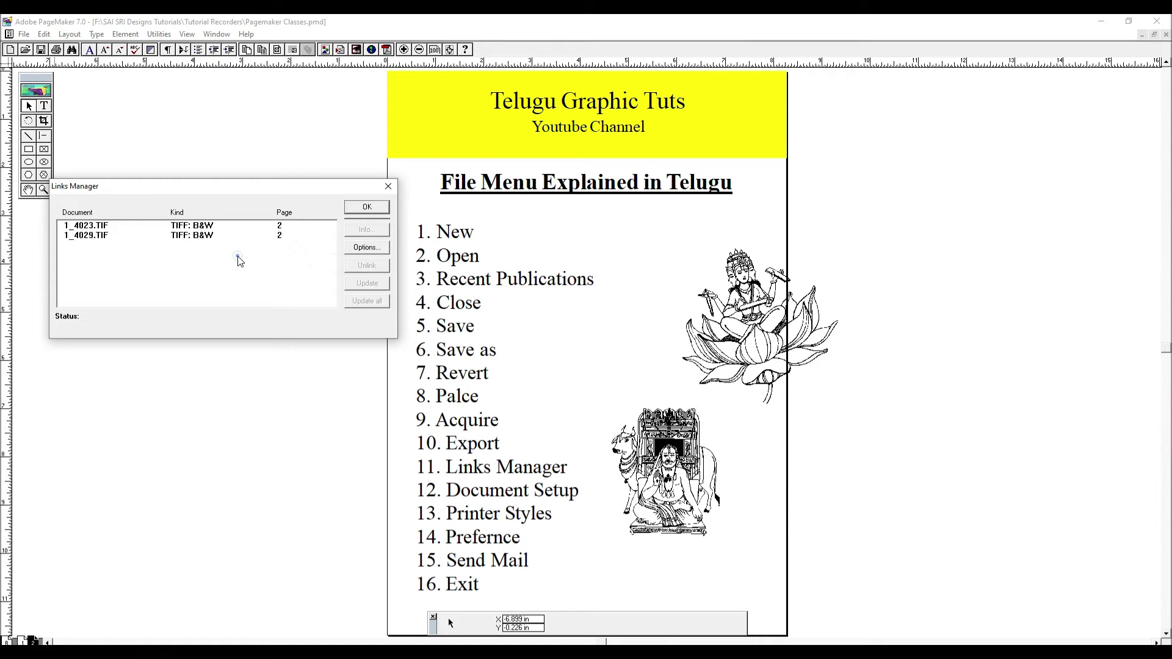
left_click(110, 227)
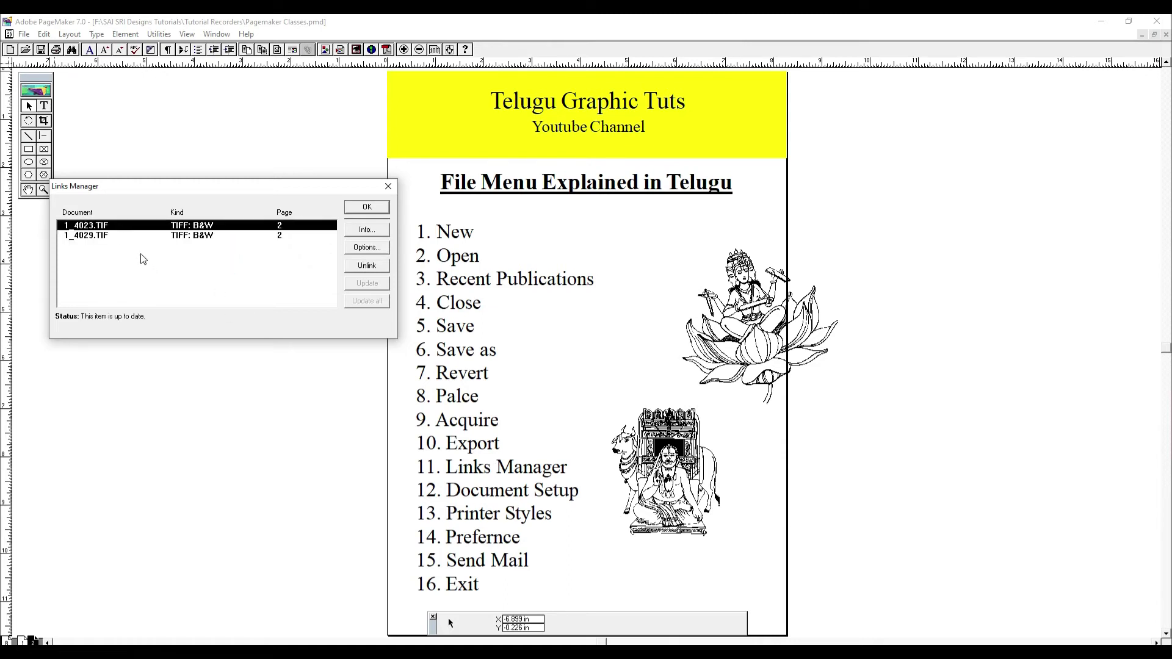
left_click(368, 208)
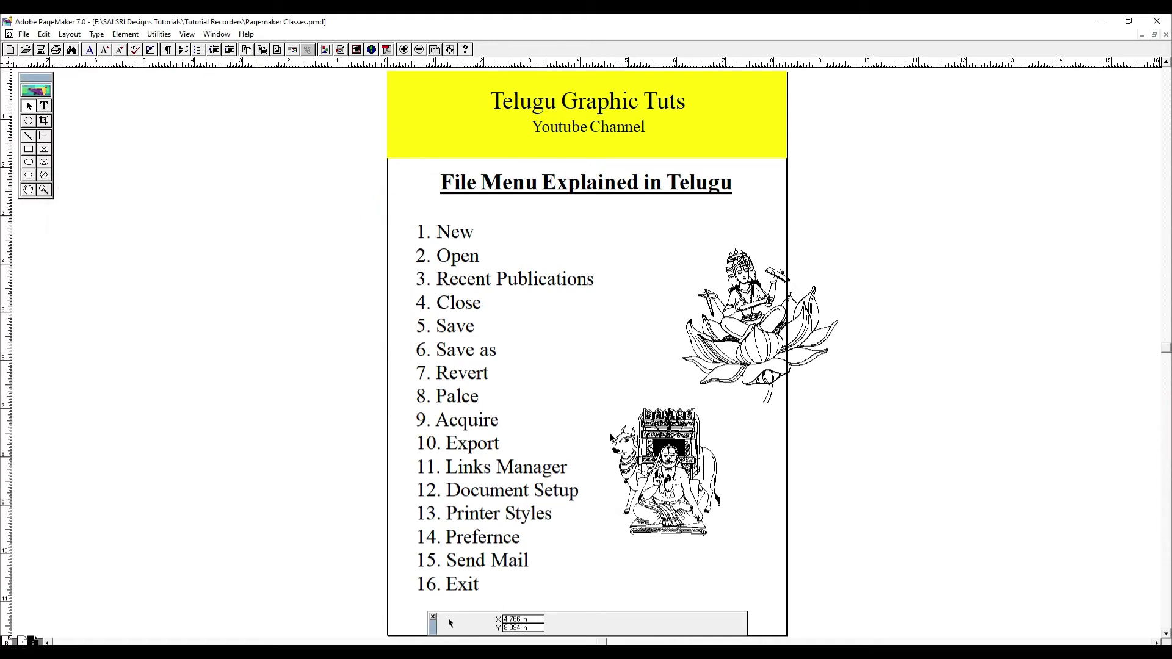
left_click(23, 34)
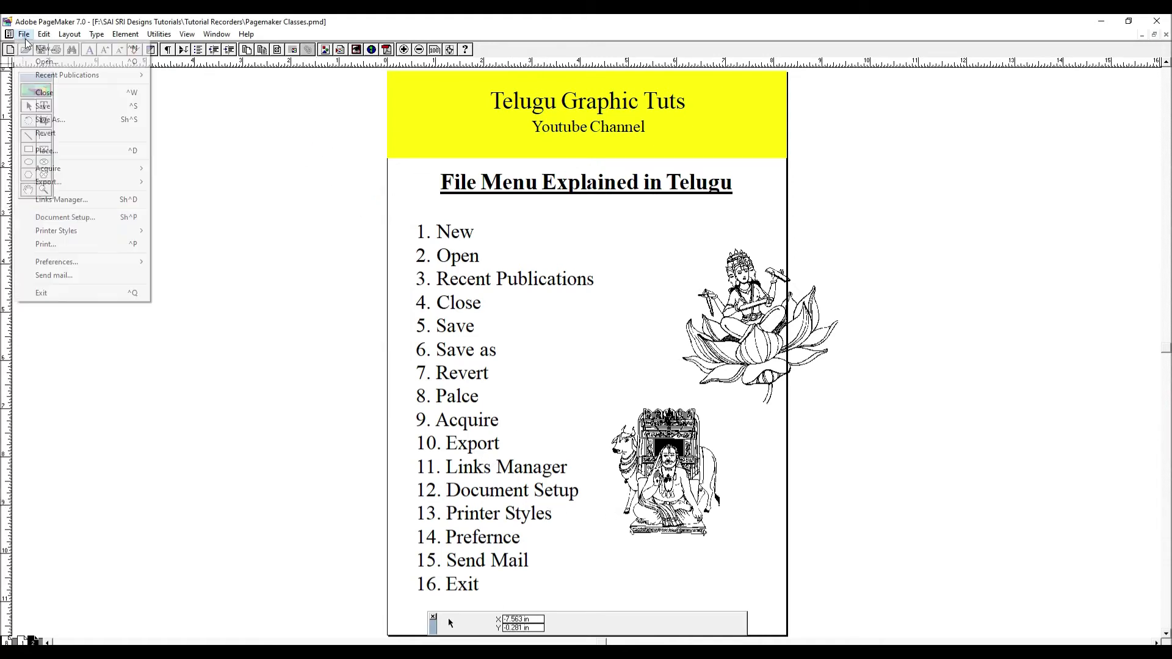
left_click(65, 217)
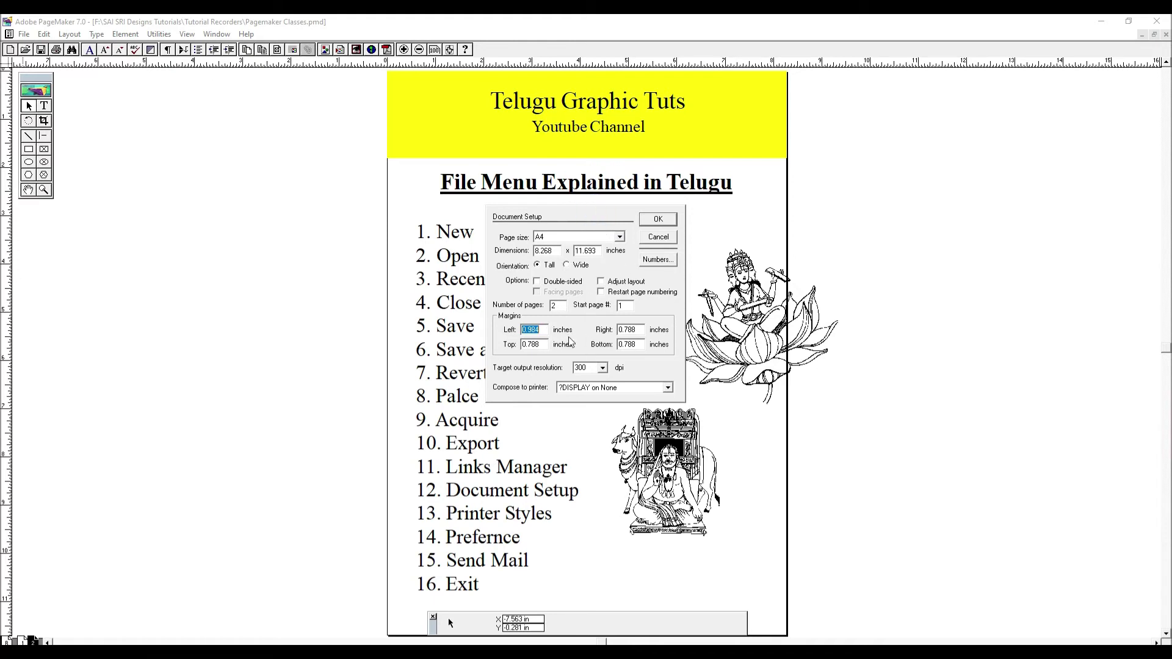
left_click(537, 265)
left_click(583, 238)
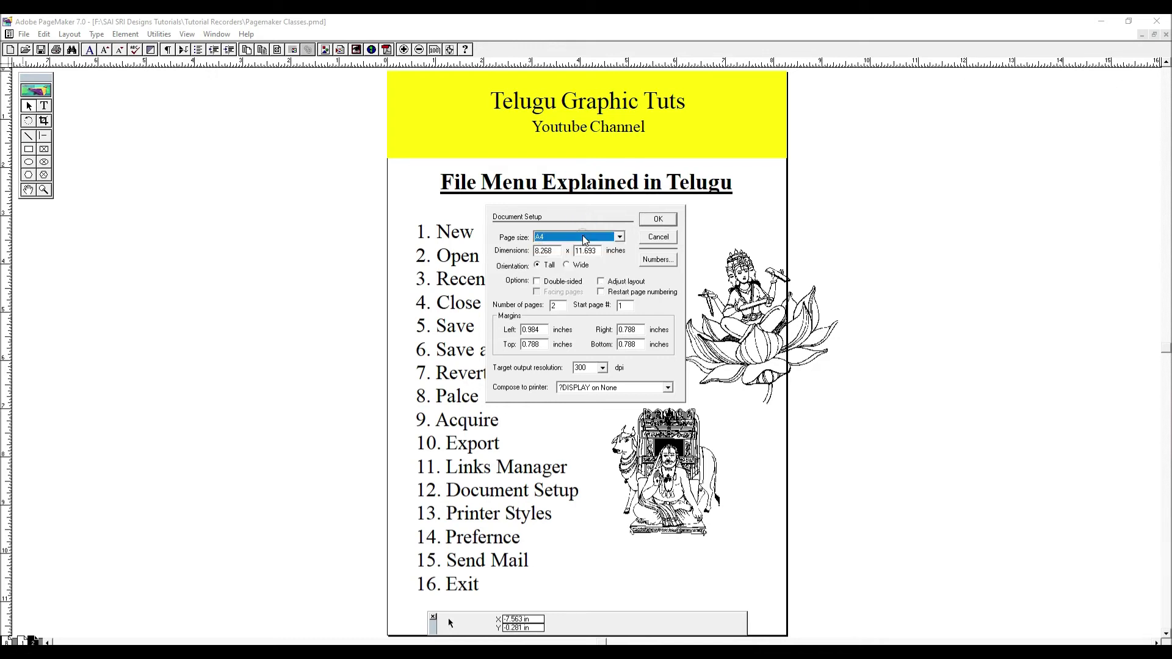
left_click(667, 221)
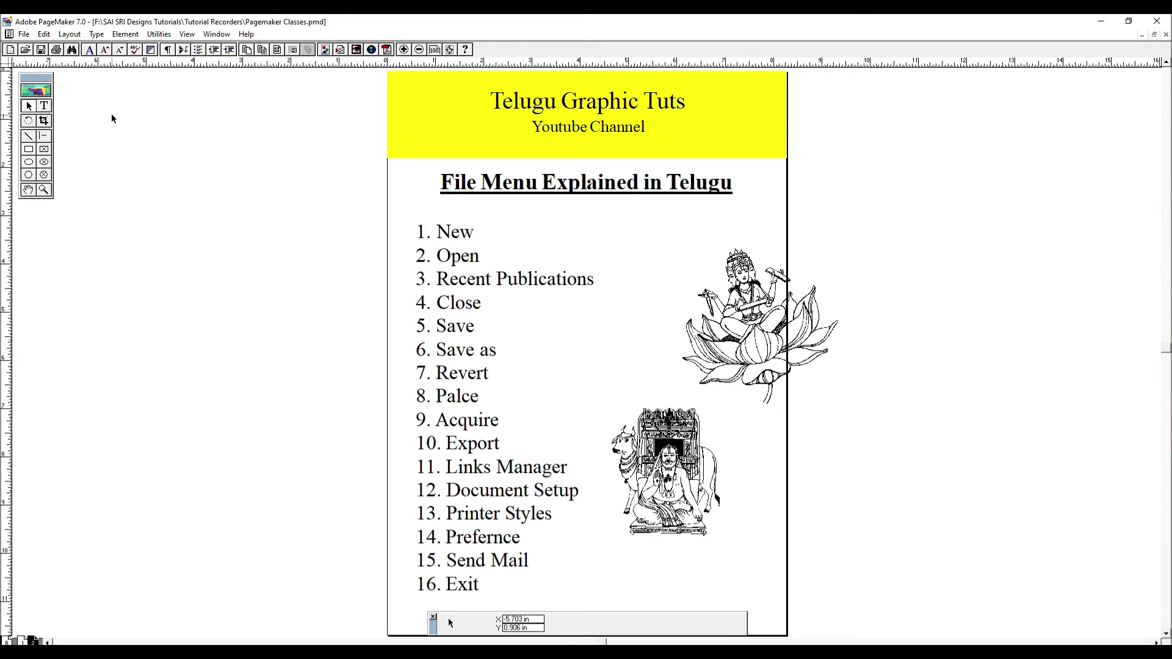
key("ctrl+p")
left_click(602, 176)
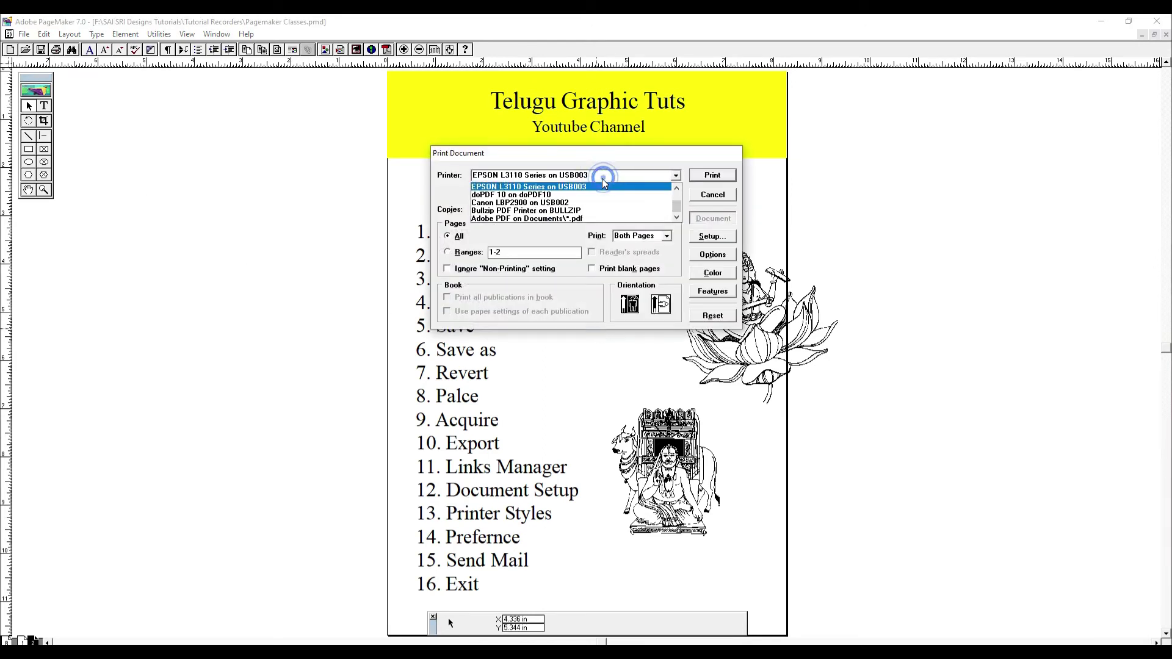
left_click(573, 202)
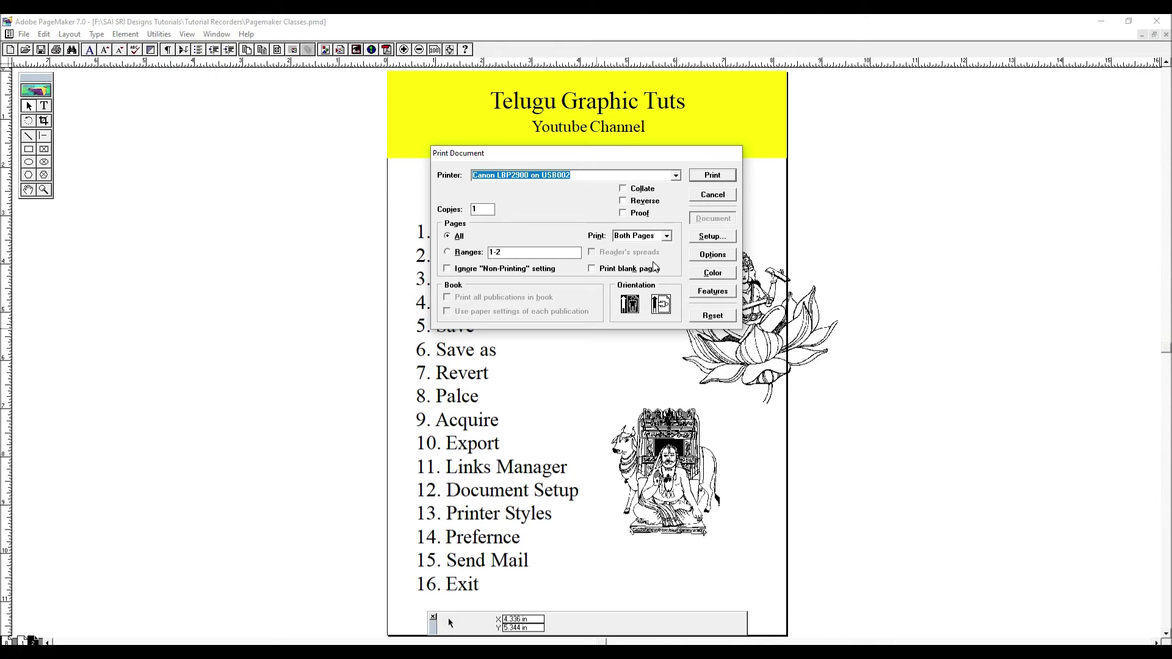
left_click(712, 194)
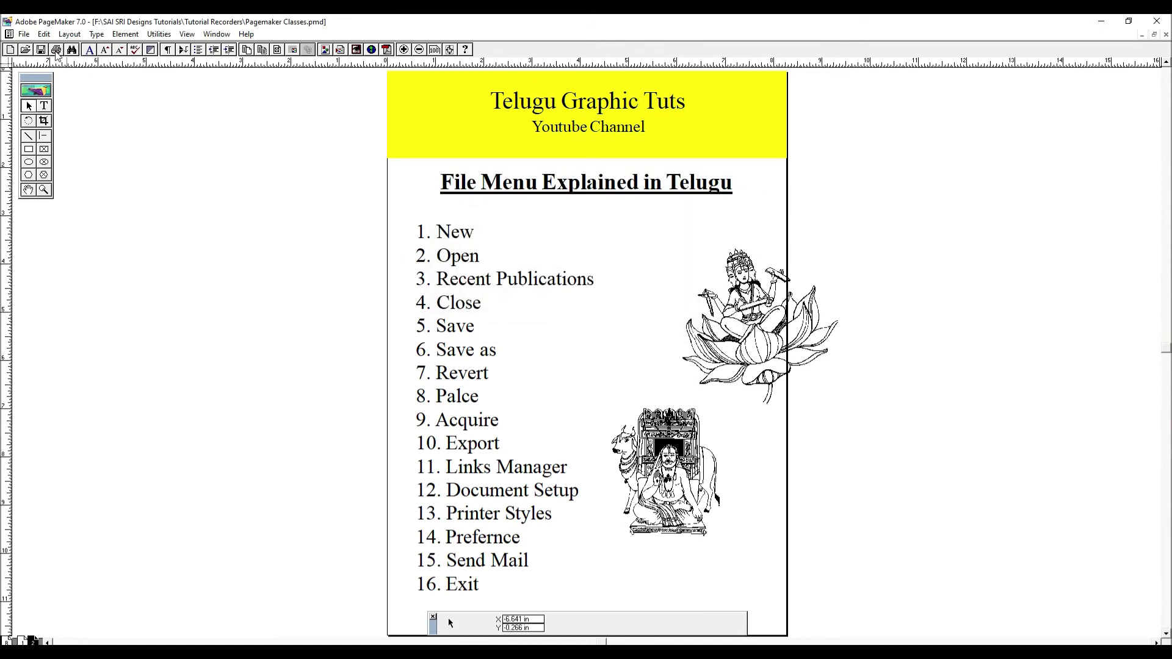
Step: Define a new printer style typed as 'Baster', then close Printer Styles without saving
left_click(24, 34)
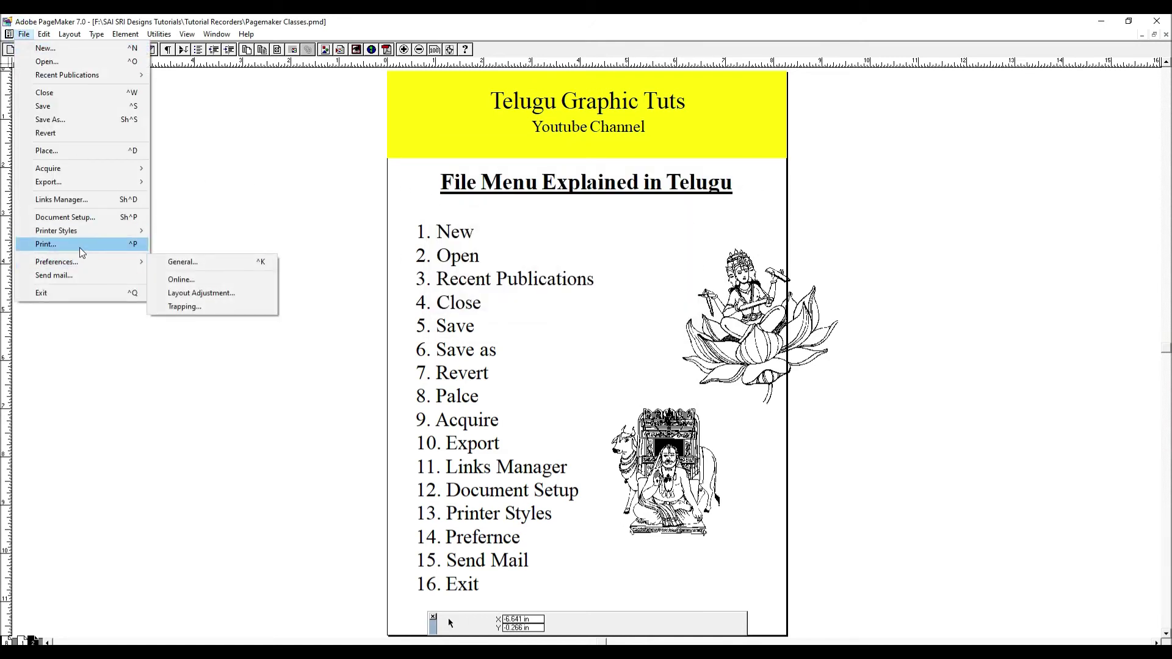
mouse_move(79, 231)
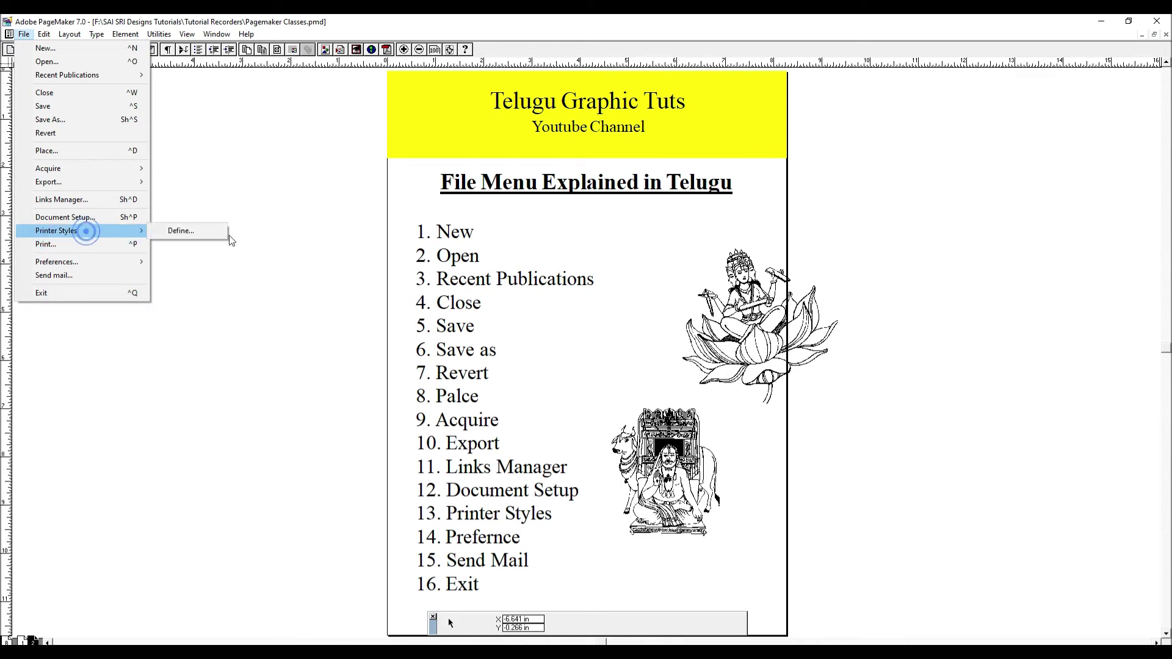
left_click(203, 235)
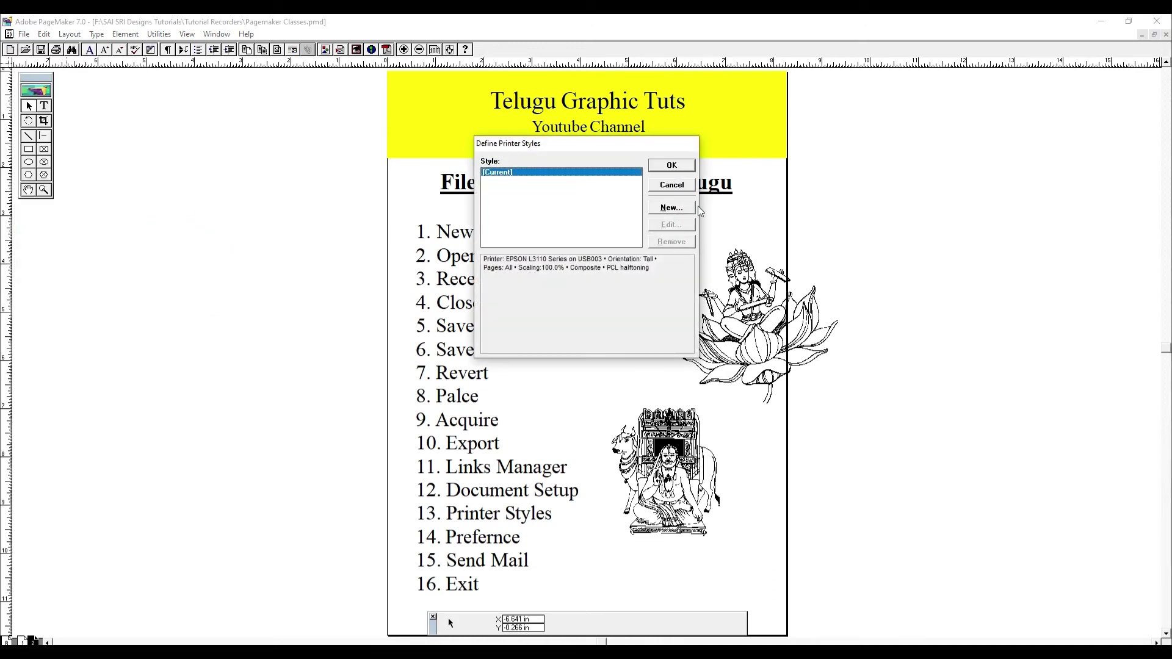
left_click(669, 208)
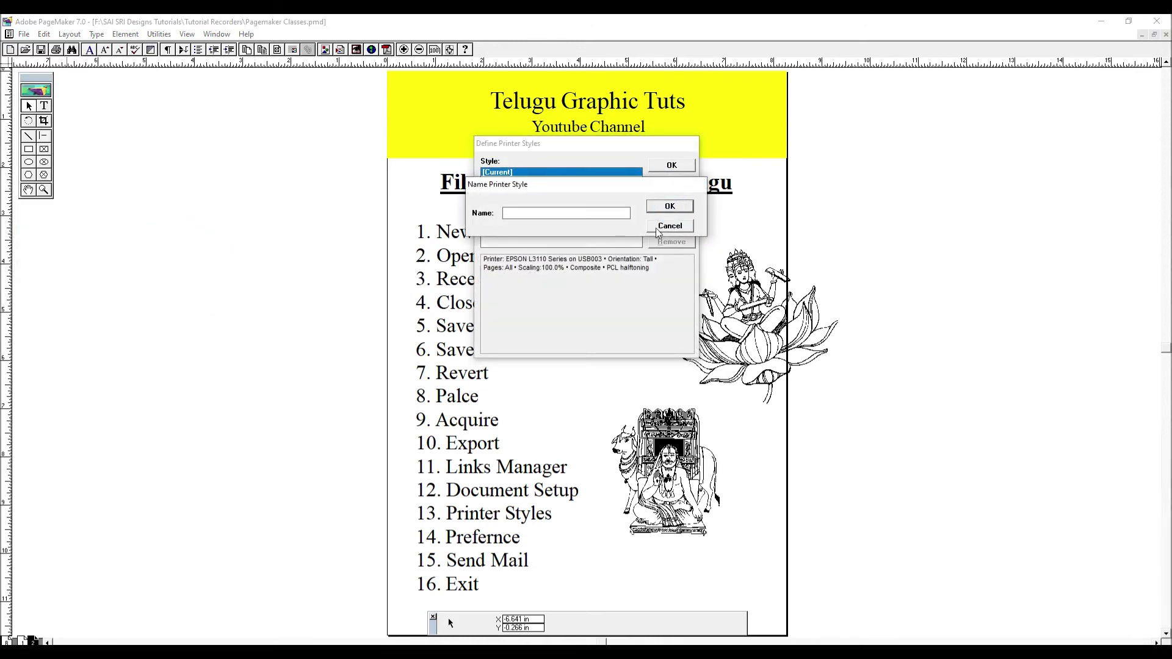
type("Baster")
key("Return")
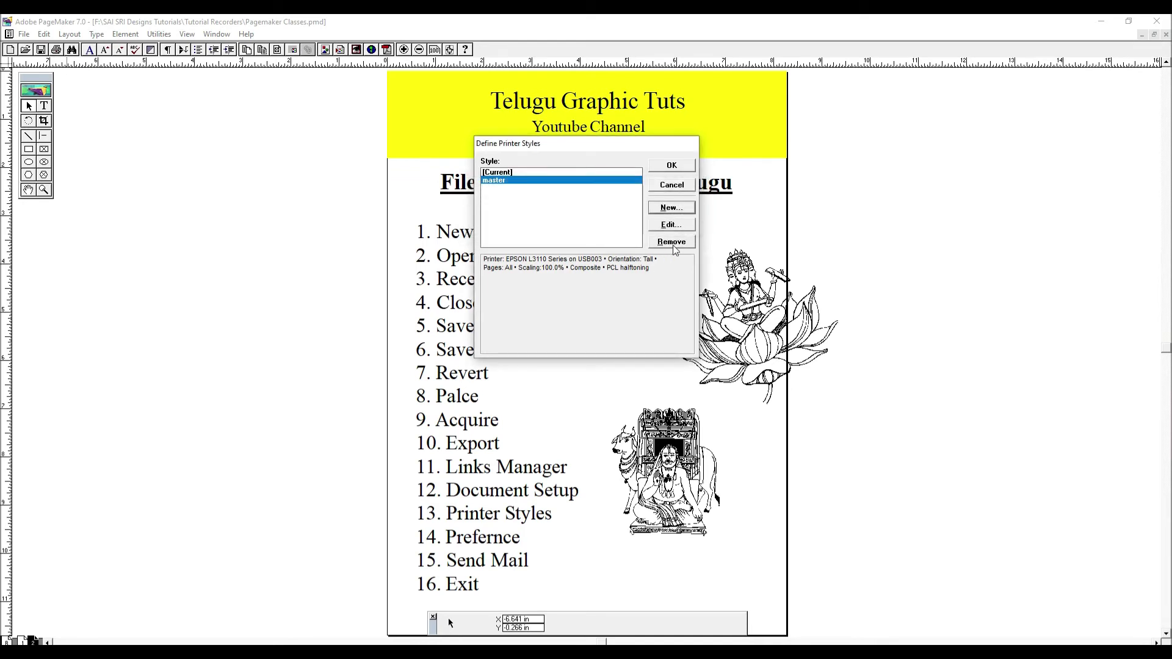
left_click(681, 225)
left_click(712, 175)
left_click(682, 185)
Step: Create the Master printer style and begin editing its printer selection
left_click(23, 34)
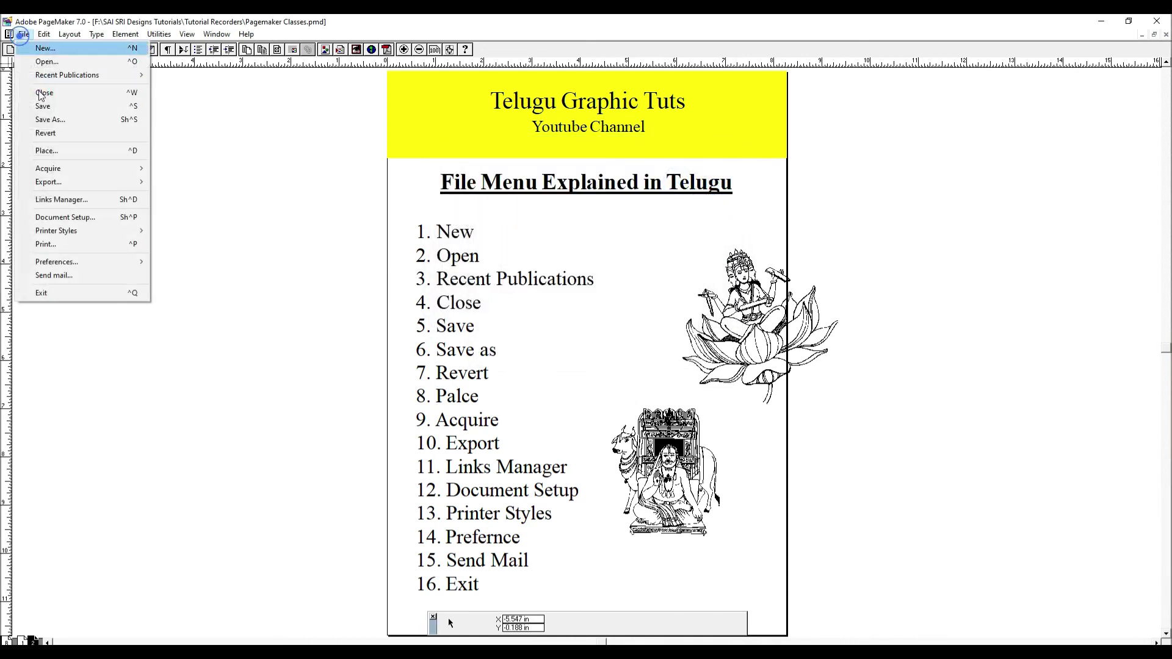
mouse_move(89, 261)
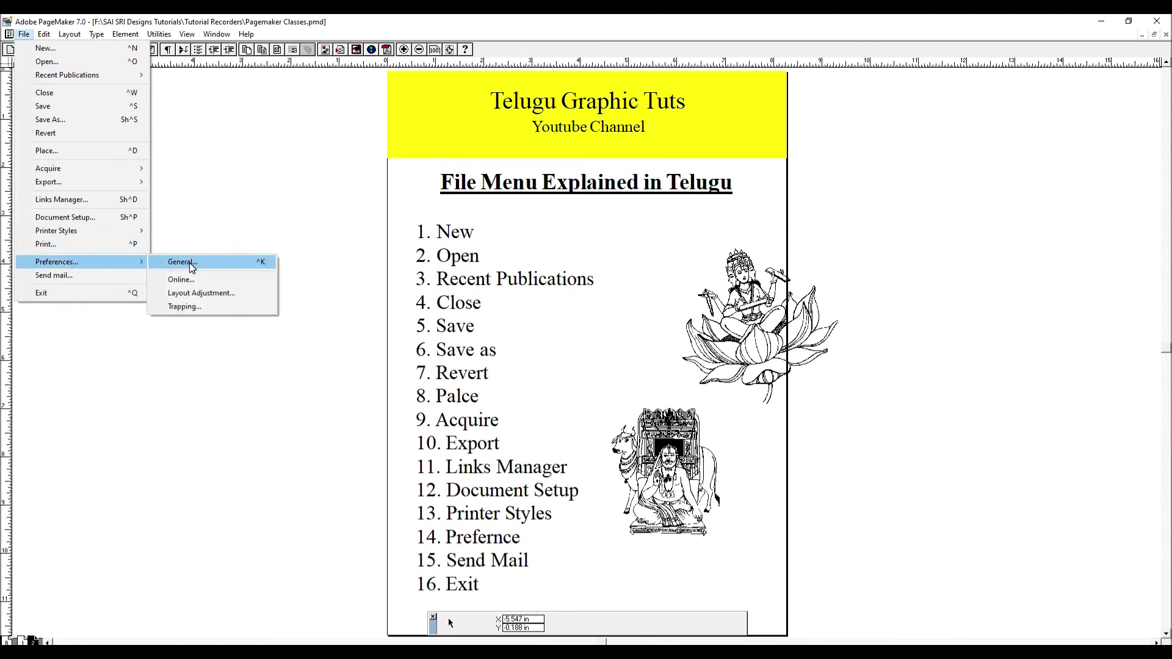
mouse_move(108, 232)
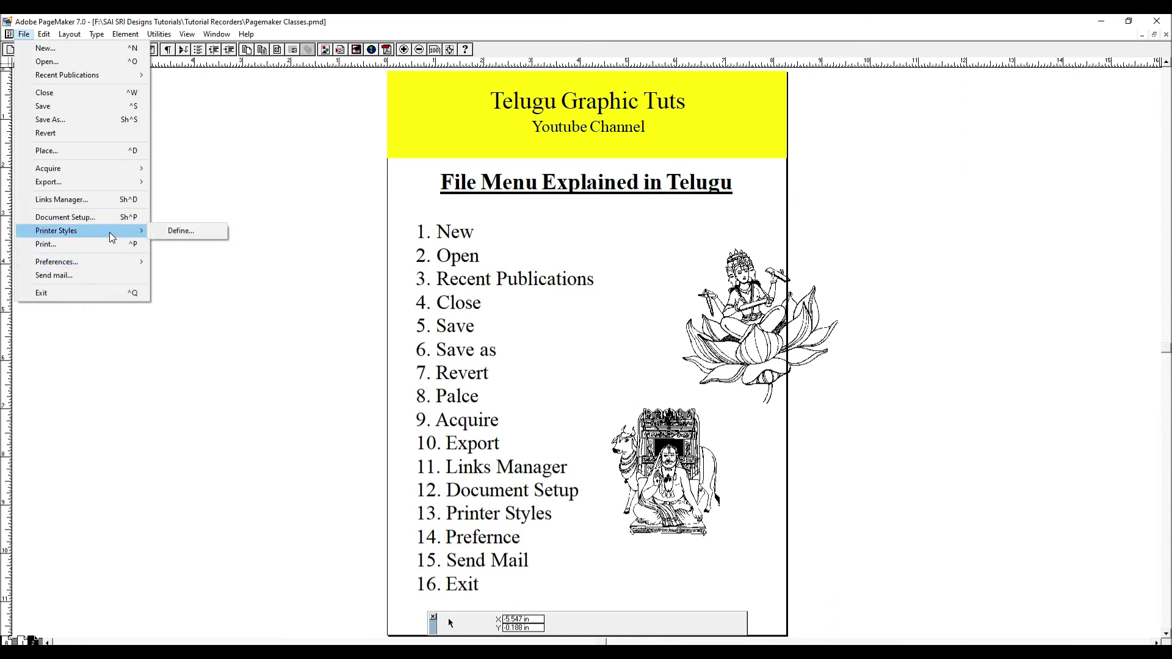
left_click(199, 233)
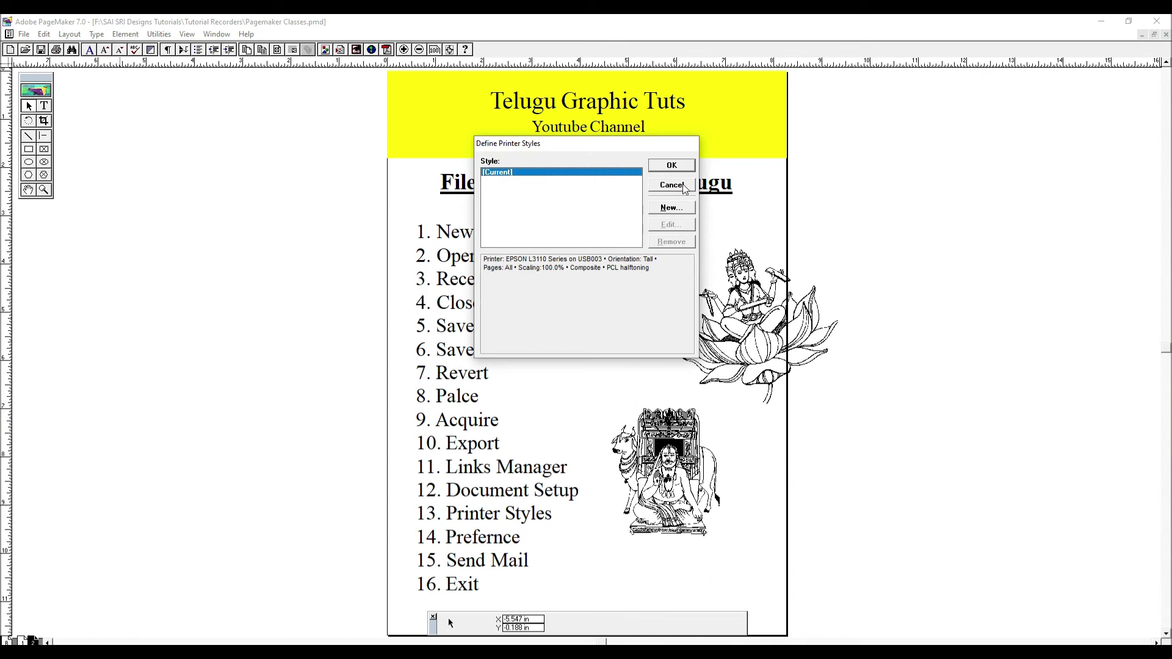
left_click(683, 207)
type("Ma")
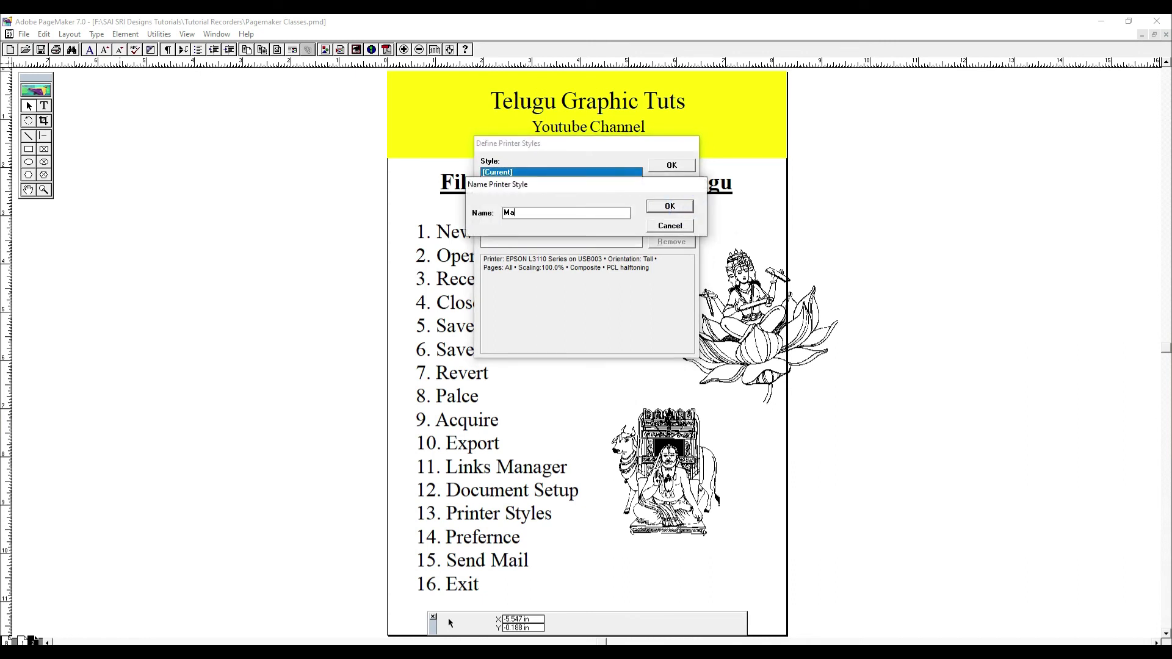
left_click(675, 207)
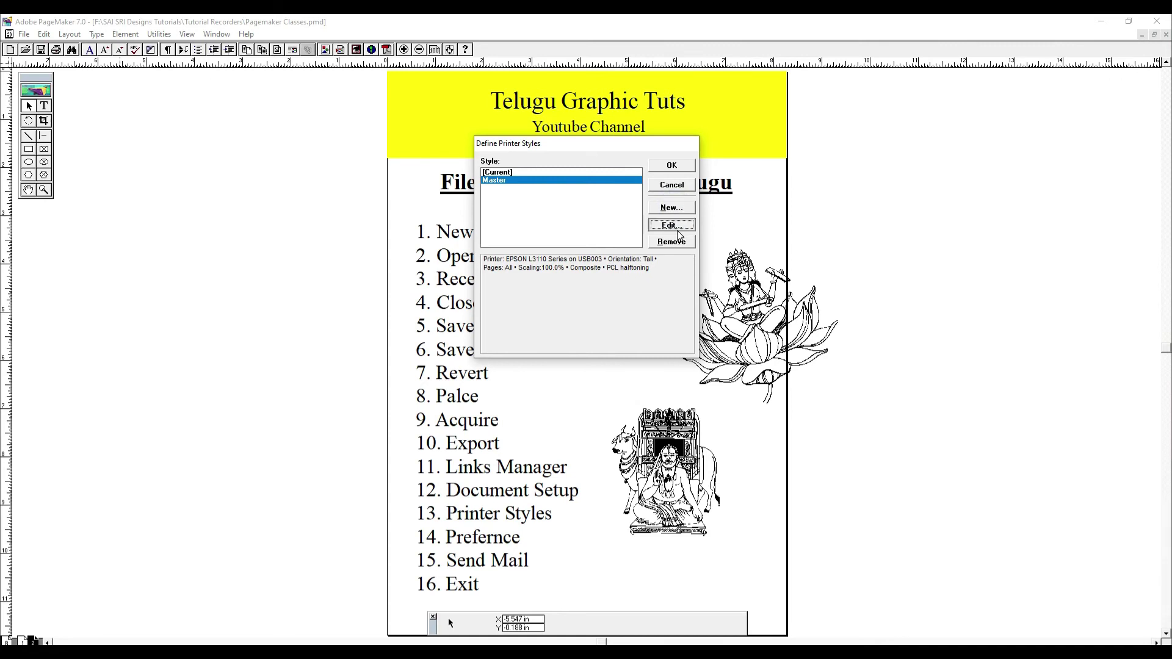
left_click(676, 229)
left_click(546, 176)
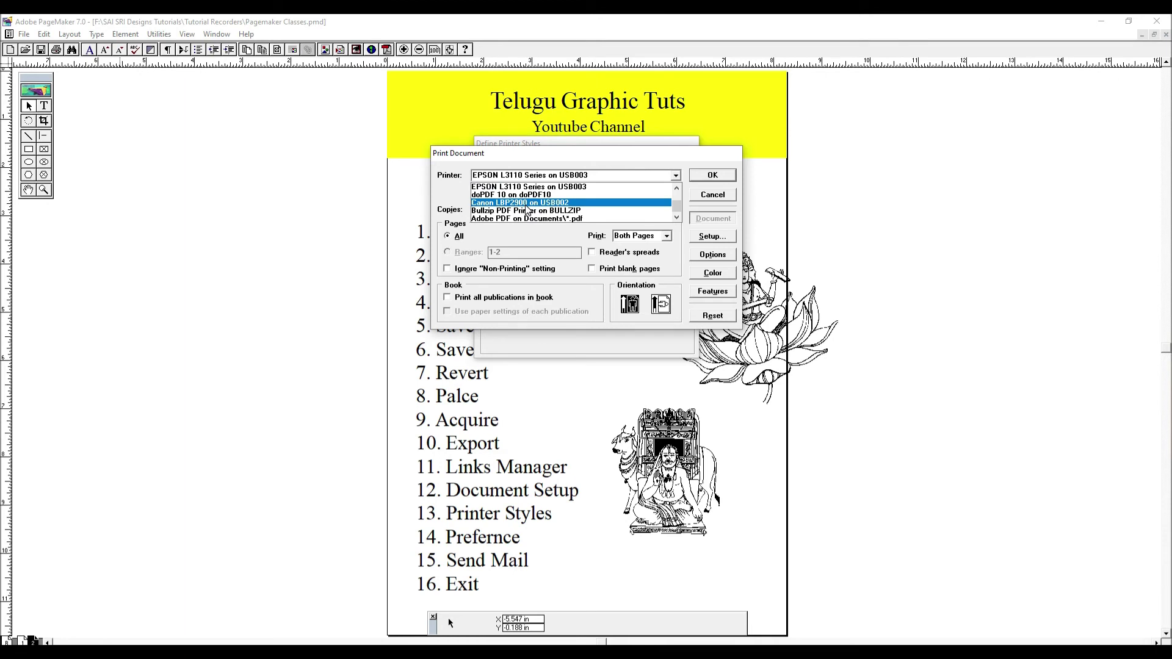
Step: Choose the Canon LBP2900 printer with Legal page size and Heavy Paper H paper type
left_click(528, 203)
left_click(713, 236)
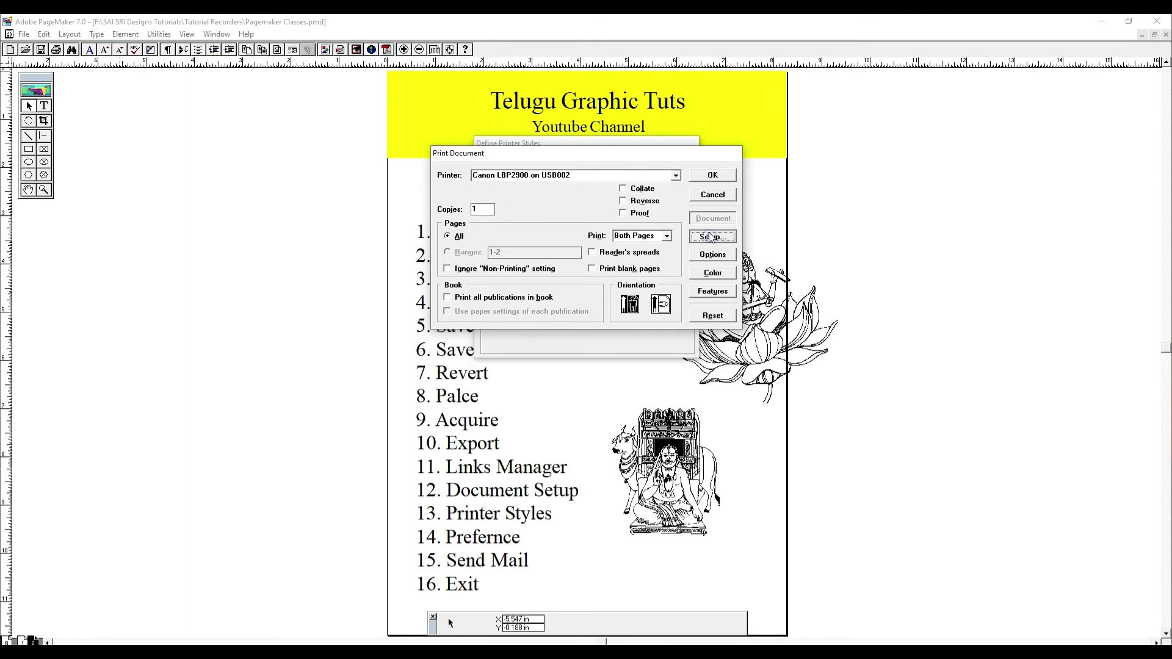
left_click(270, 121)
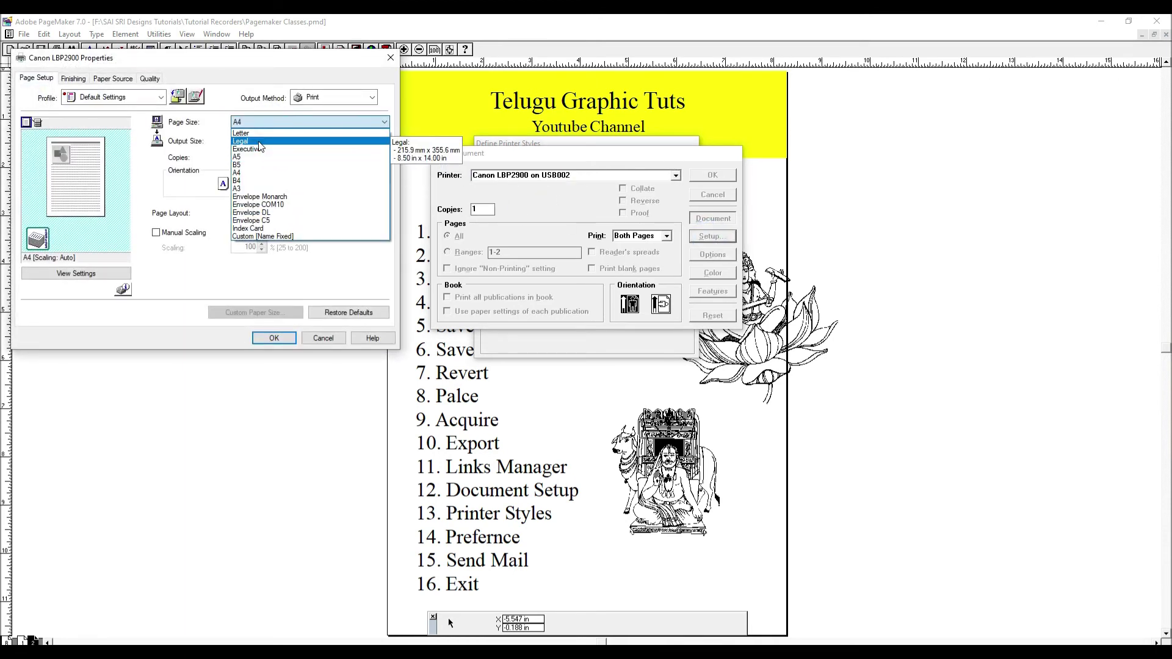
left_click(269, 141)
left_click(73, 78)
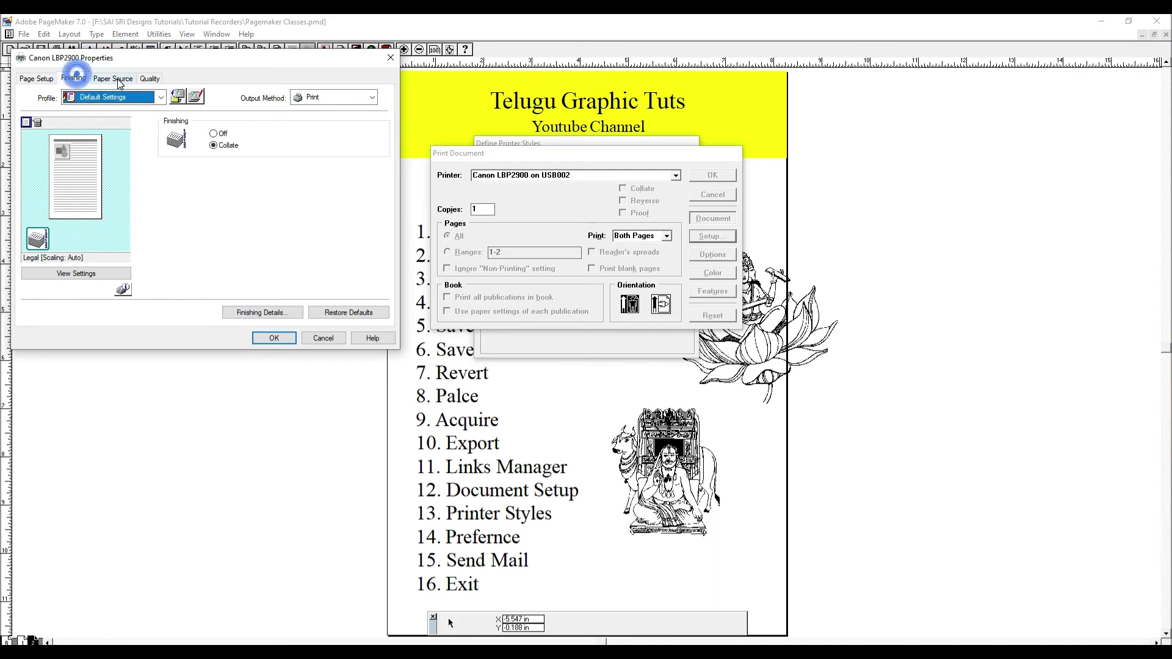
left_click(112, 78)
left_click(296, 123)
left_click(279, 158)
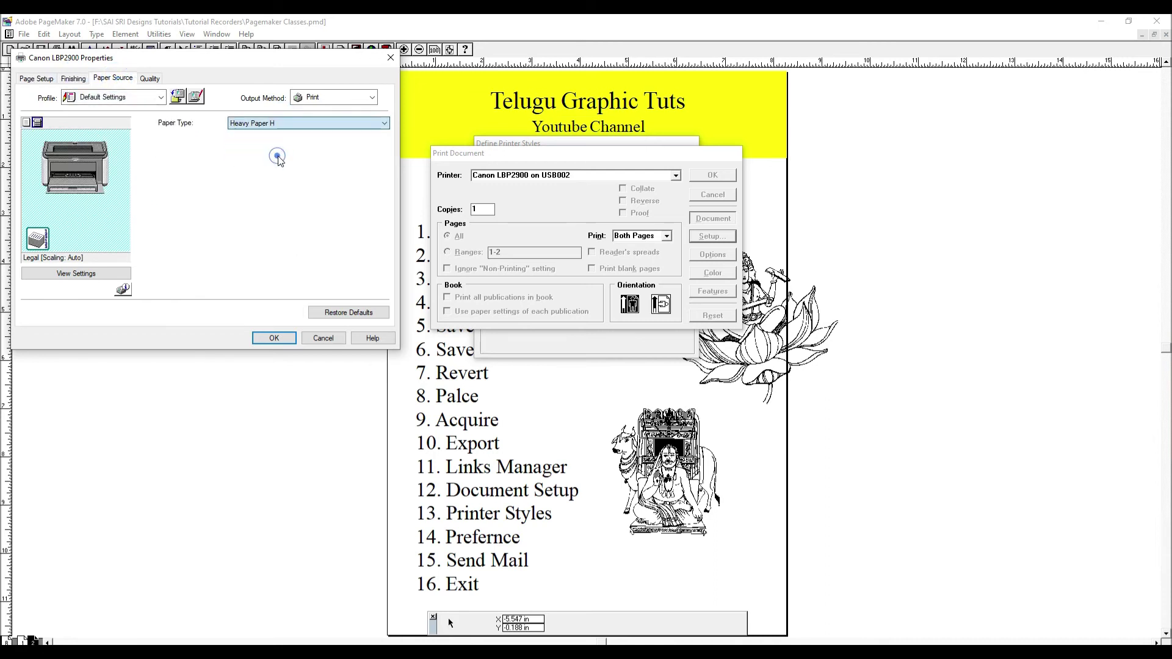
left_click(273, 338)
Step: Review the Options, Color and Features settings, then save the Master printer style
left_click(711, 255)
left_click(712, 272)
left_click(712, 292)
left_click(712, 219)
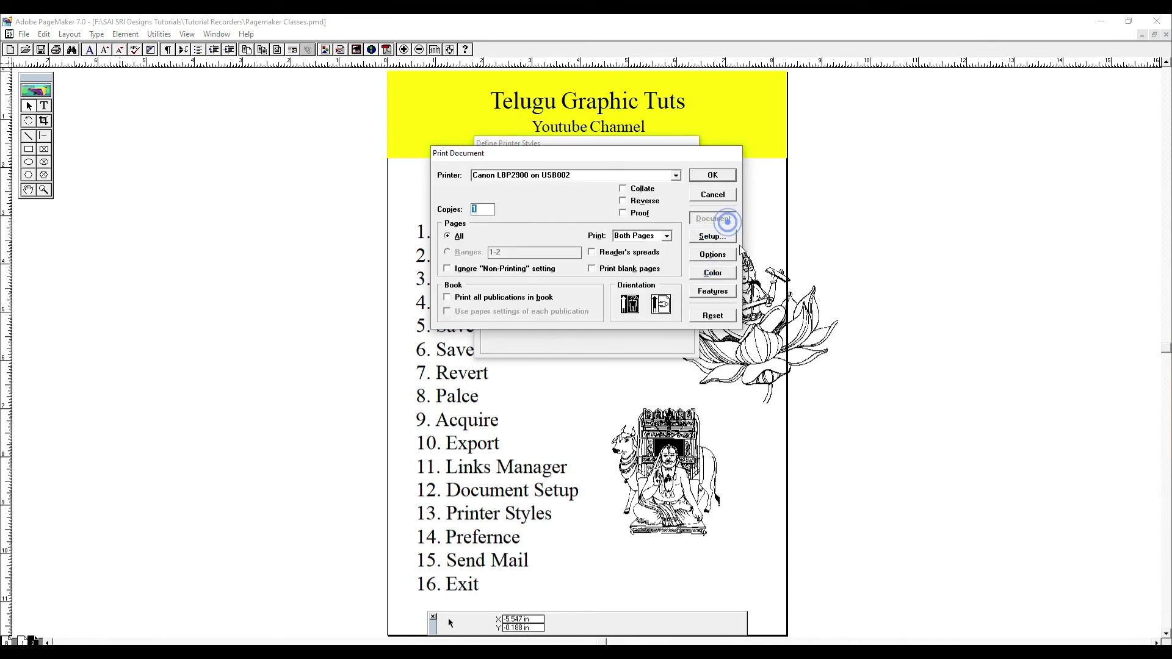
left_click(730, 176)
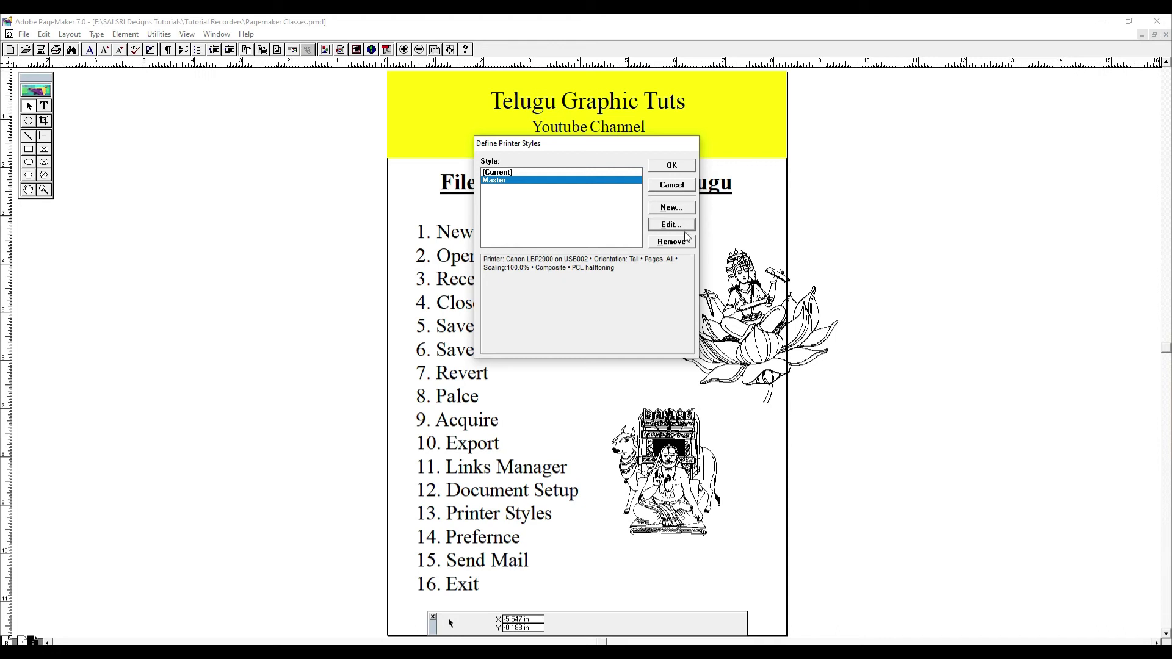
left_click(520, 183)
left_click(513, 185)
left_click(516, 181)
left_click(671, 165)
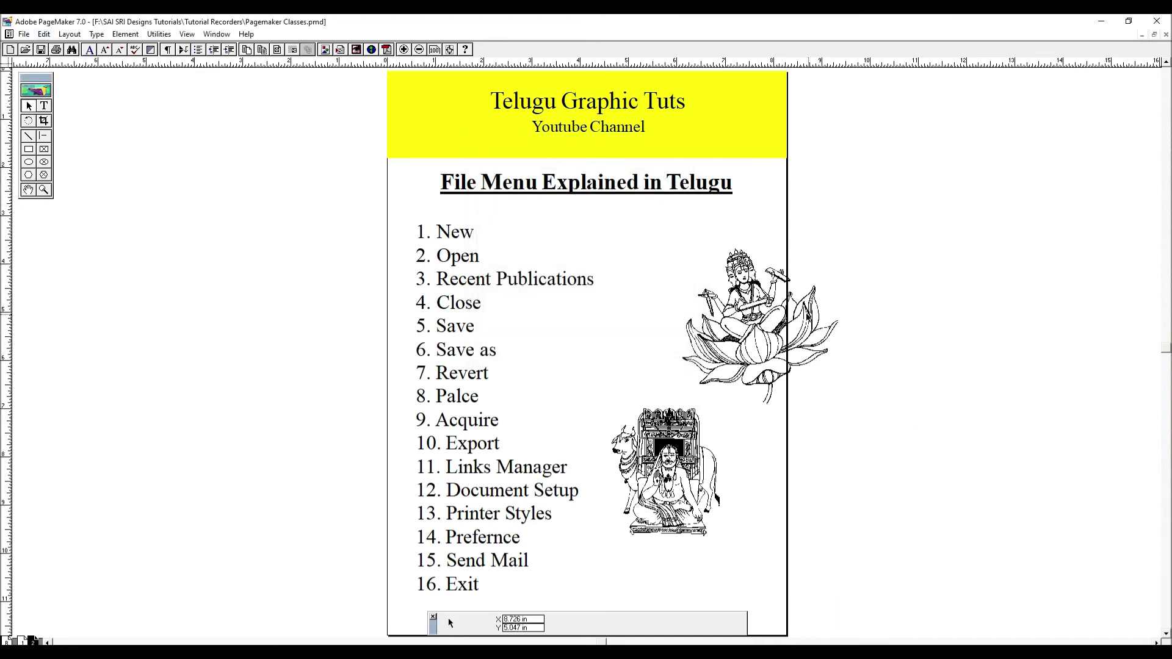
left_click(24, 35)
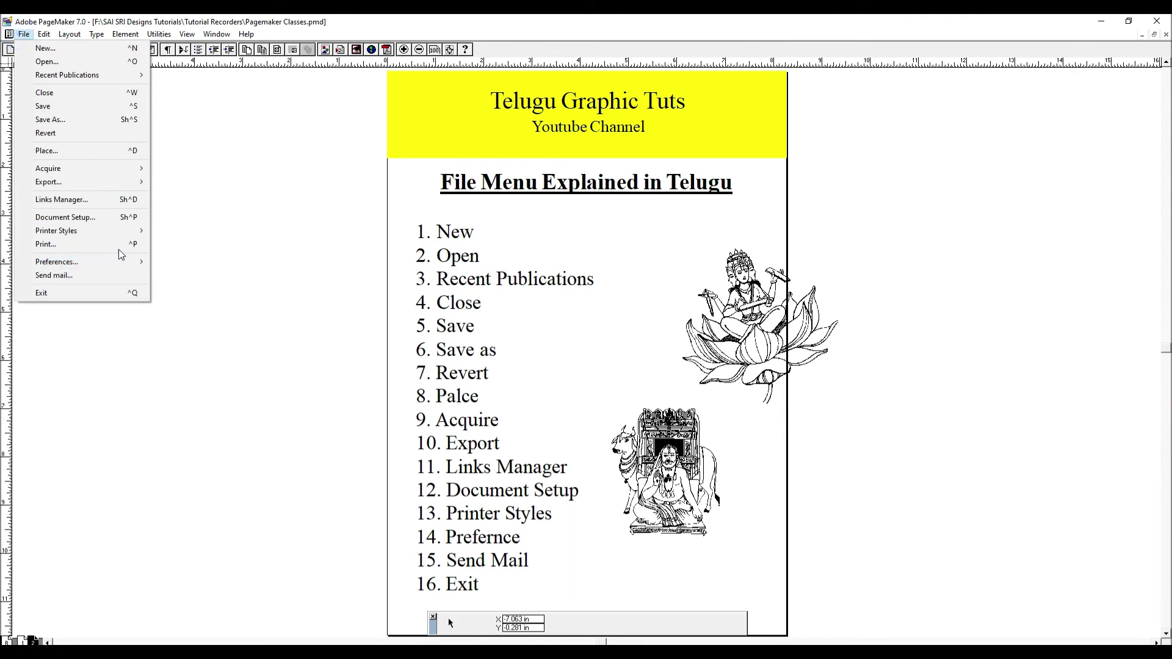
mouse_move(112, 235)
left_click(208, 248)
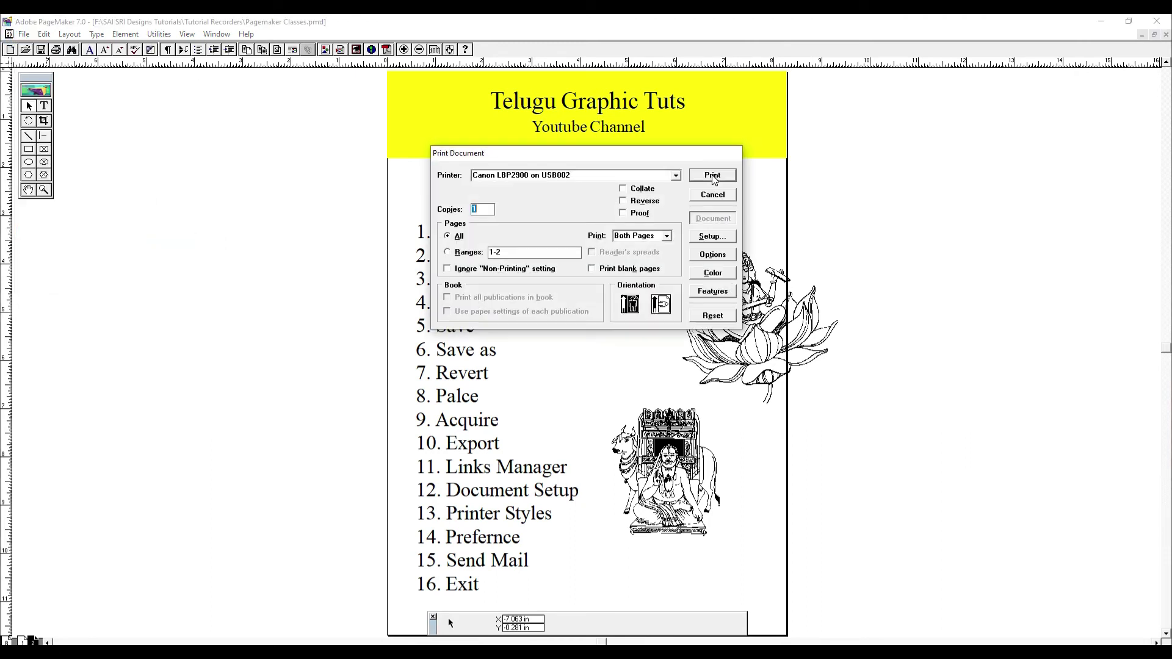
left_click(712, 236)
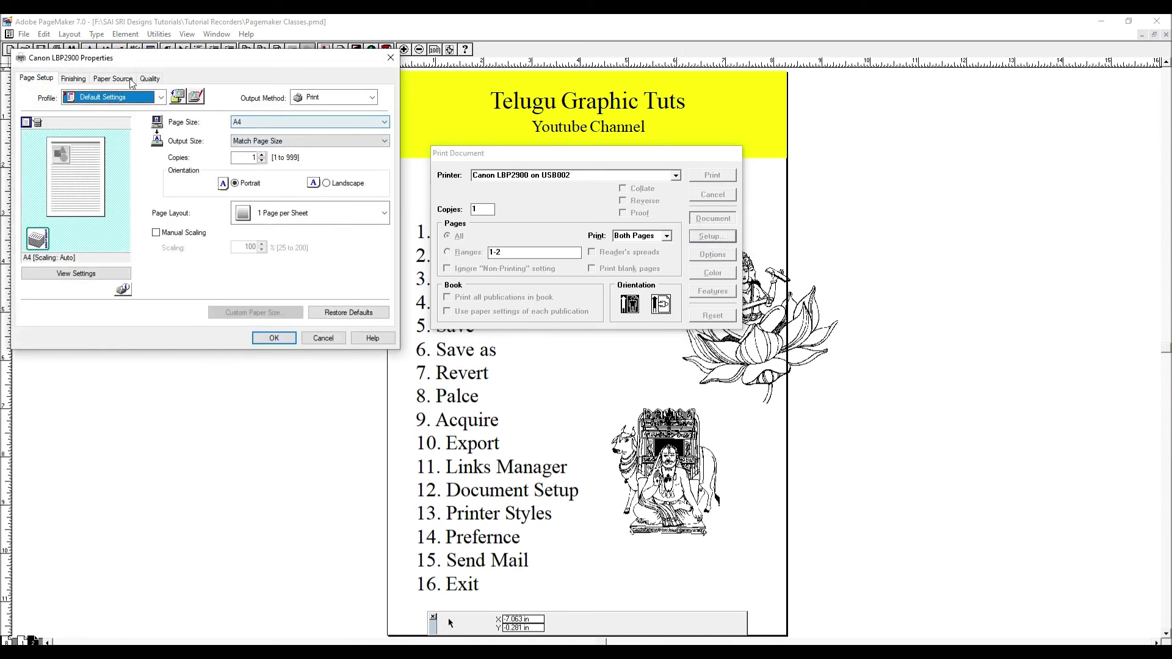
left_click(274, 338)
left_click(713, 175)
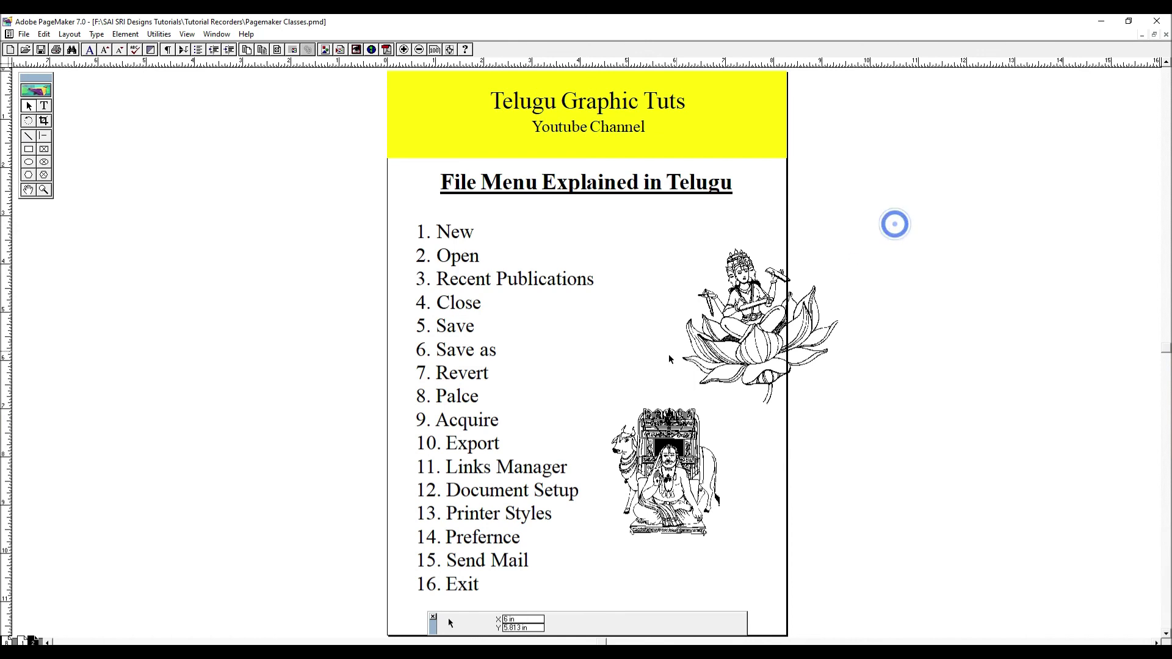
left_click(24, 34)
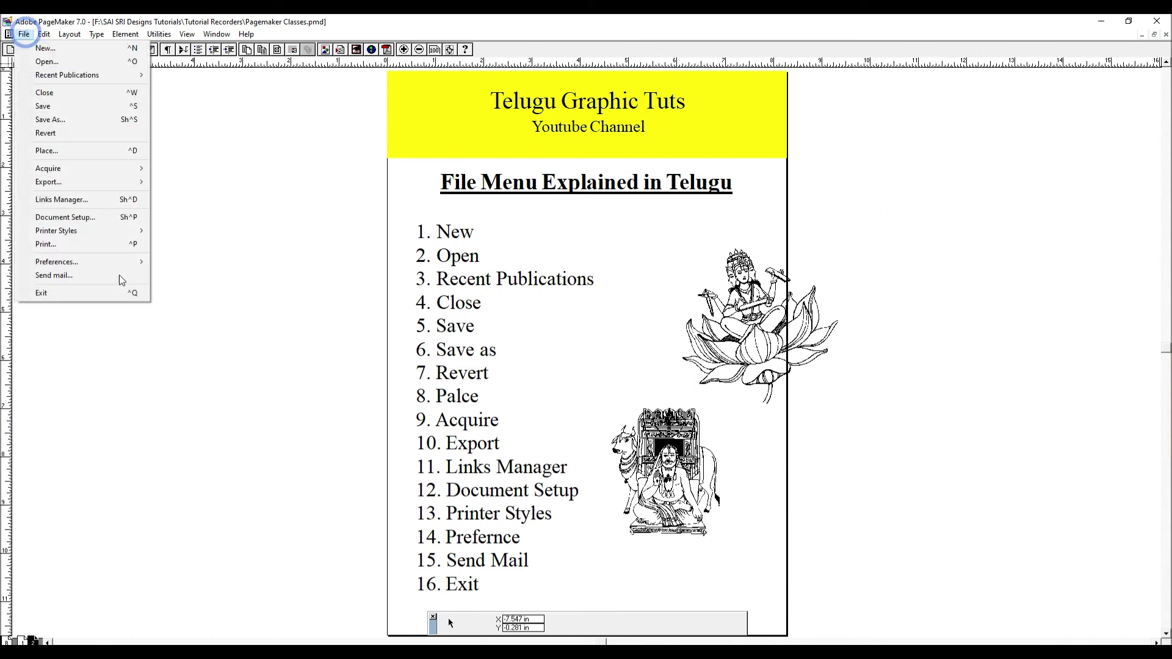
left_click(101, 246)
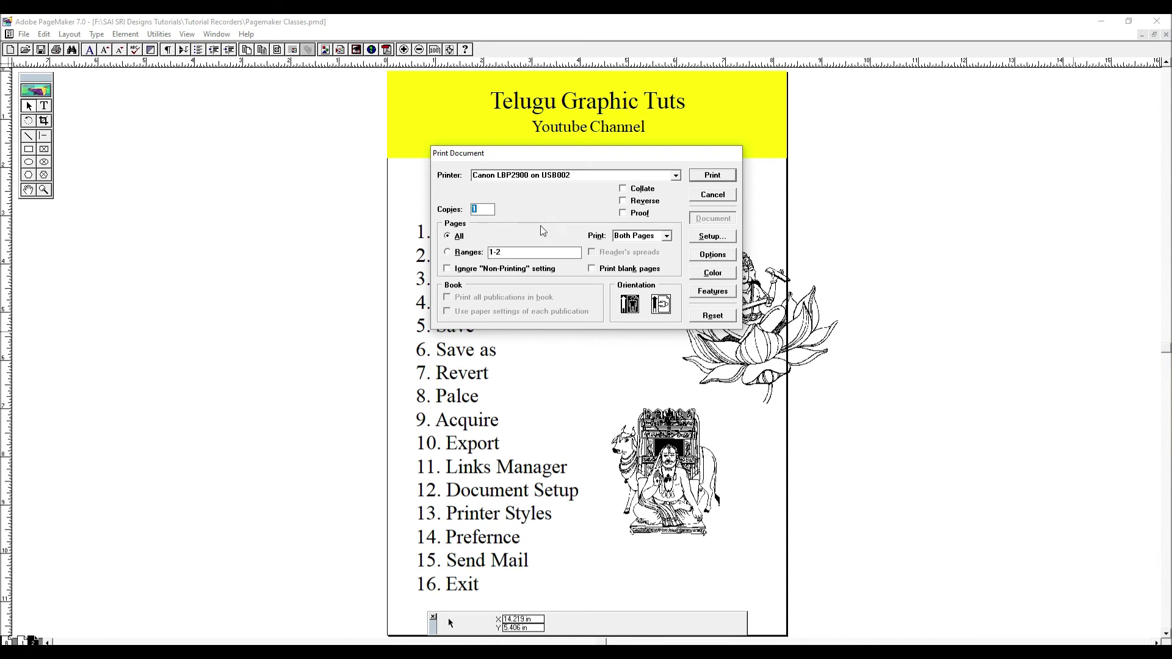
left_click(553, 176)
left_click(553, 193)
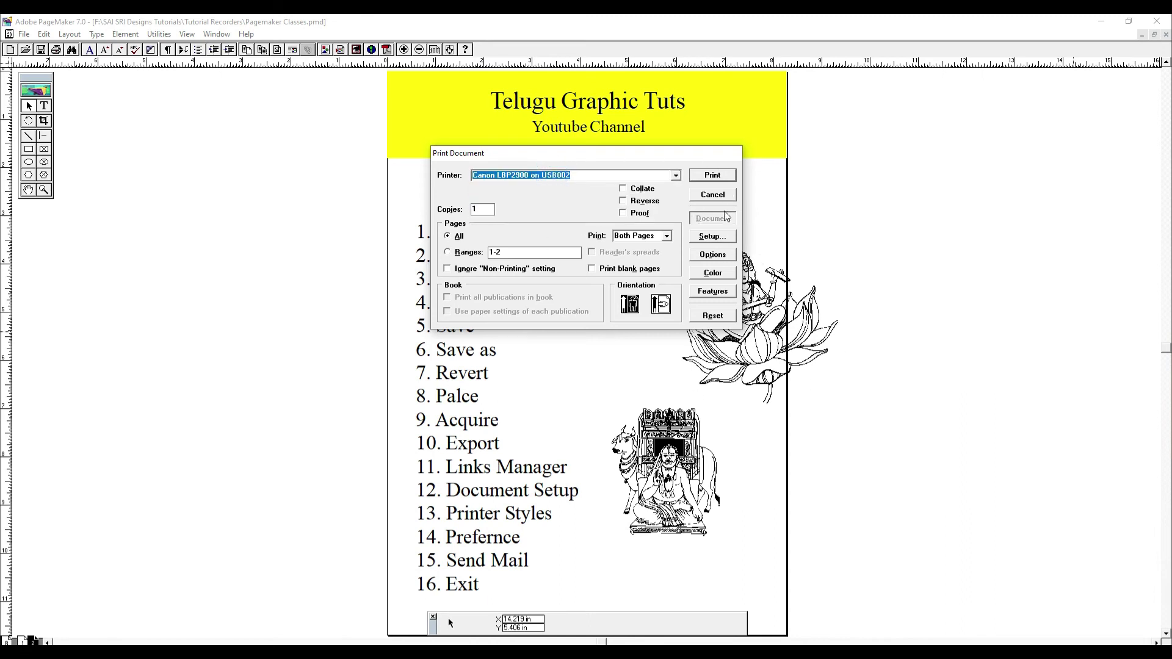
left_click(723, 190)
Step: Open the General Preferences dialog from the File menu
left_click(23, 35)
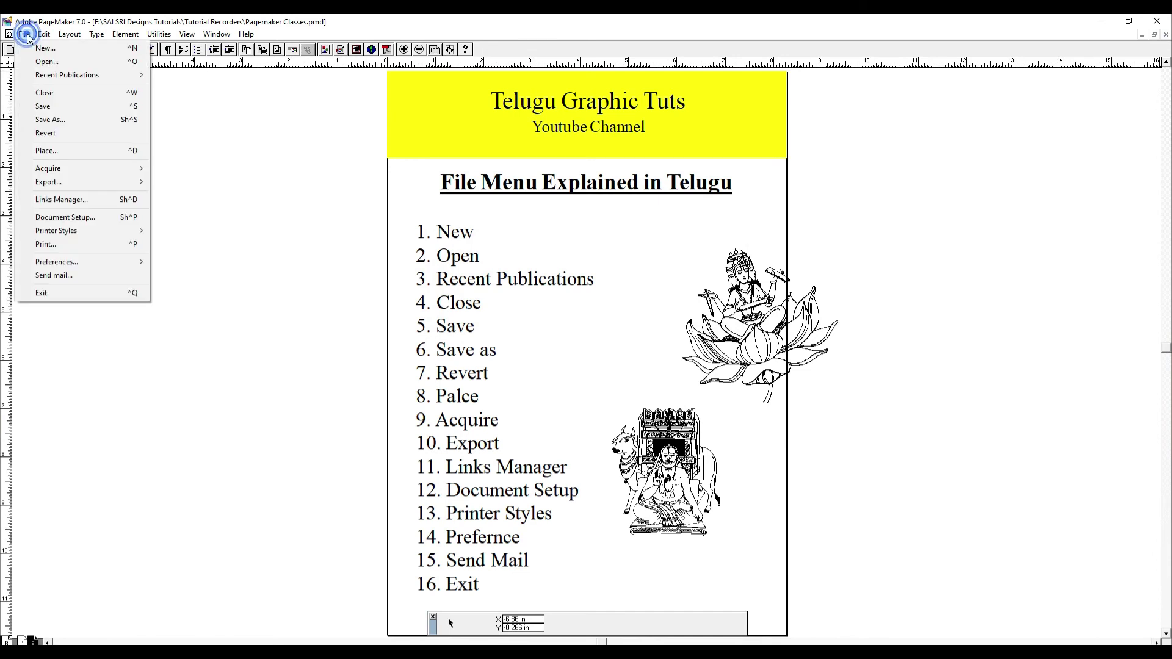
mouse_move(105, 266)
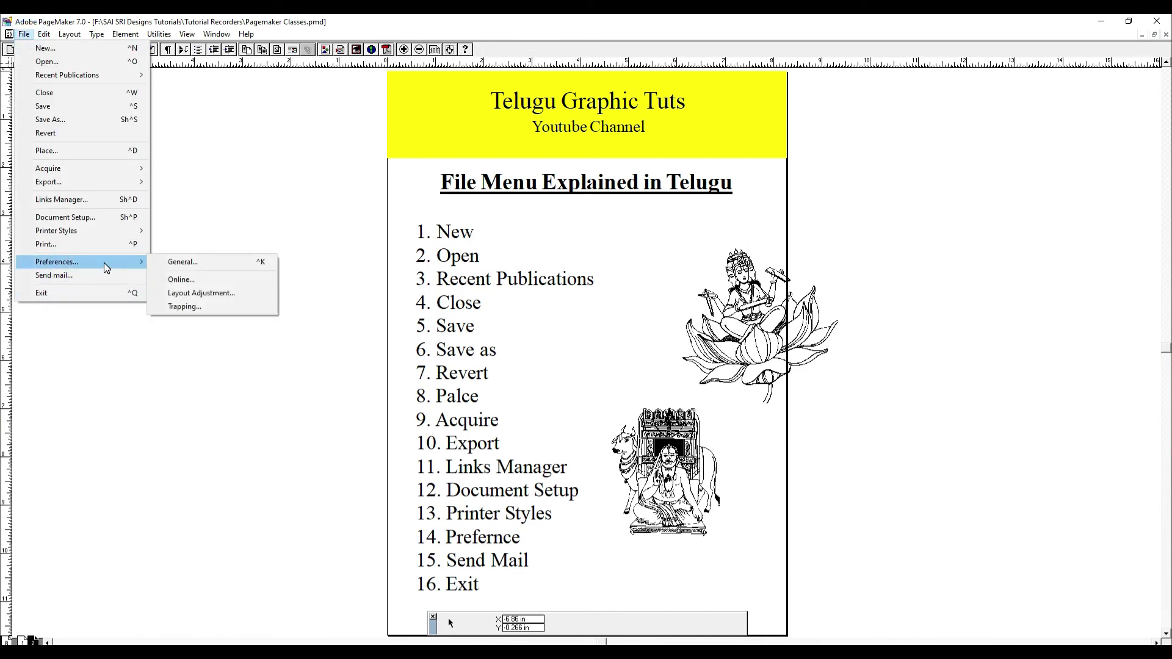
left_click(292, 194)
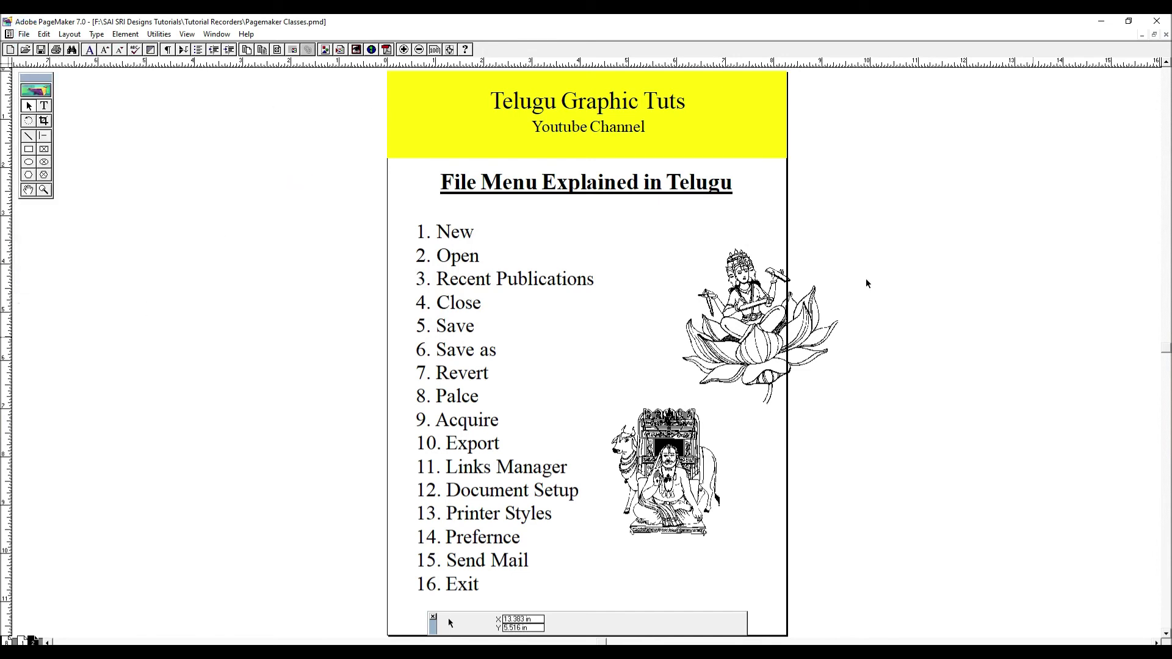
left_click(23, 34)
left_click(124, 262)
left_click(193, 262)
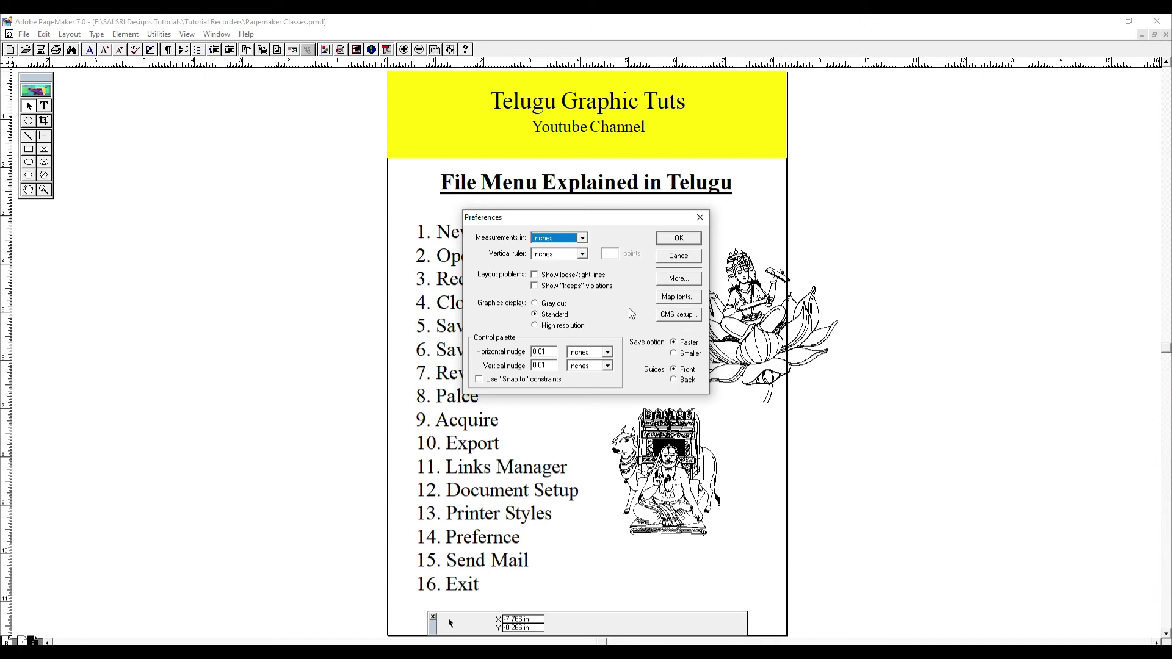
Step: Set both Measurements in and Vertical ruler to Millimeters
left_click(560, 238)
left_click(562, 239)
left_click(556, 238)
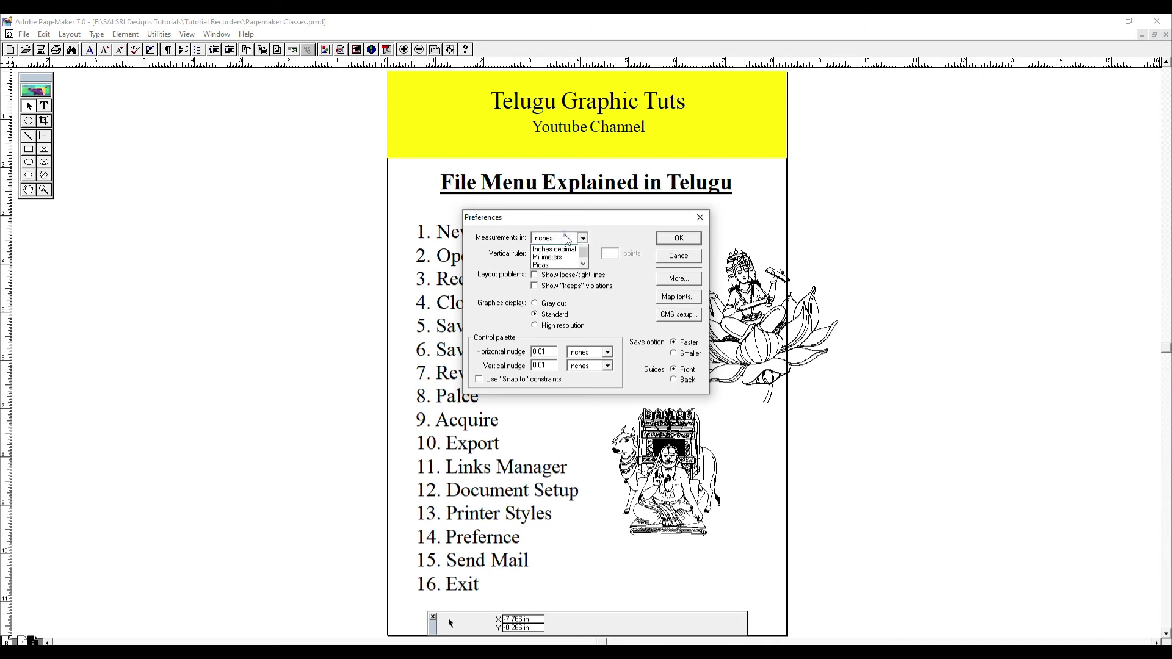
left_click(552, 262)
left_click(558, 255)
left_click(561, 282)
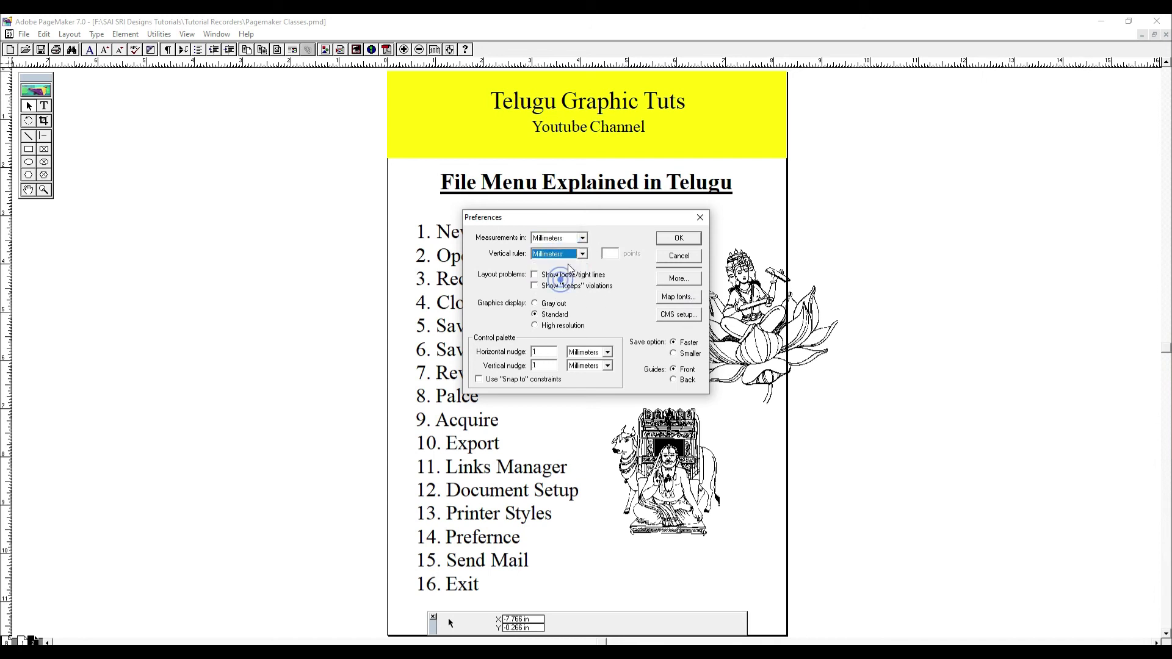
Step: Try High resolution graphics display, revert to Standard, and select the horizontal nudge value
left_click(551, 310)
left_click(537, 325)
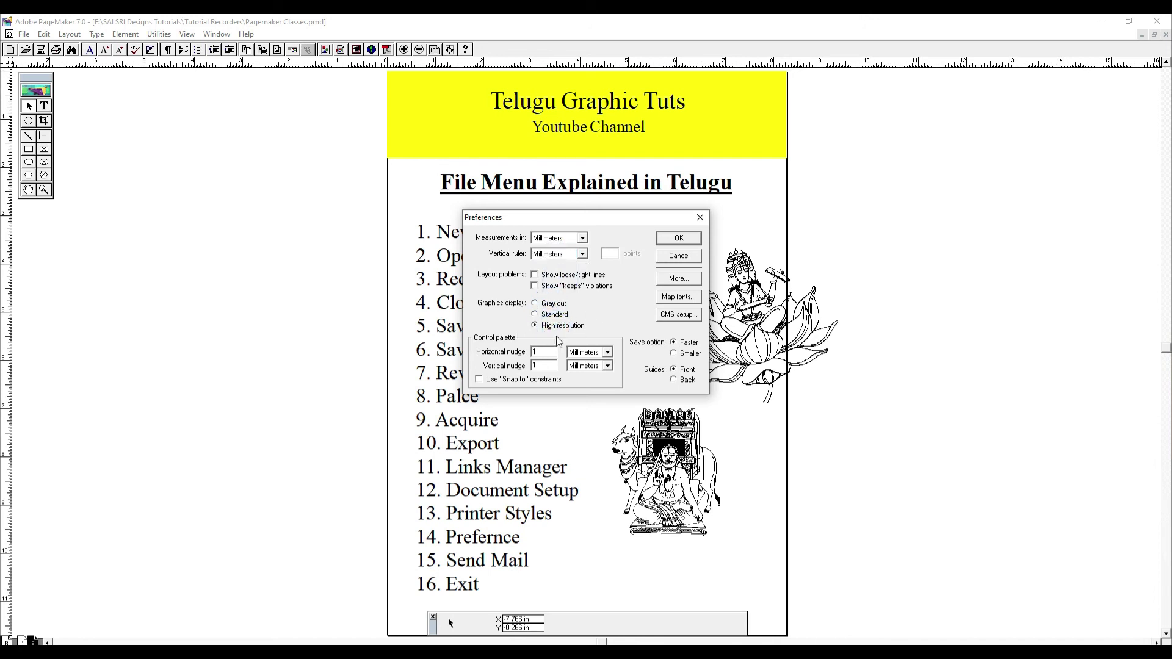
left_click(549, 315)
double_click(544, 351)
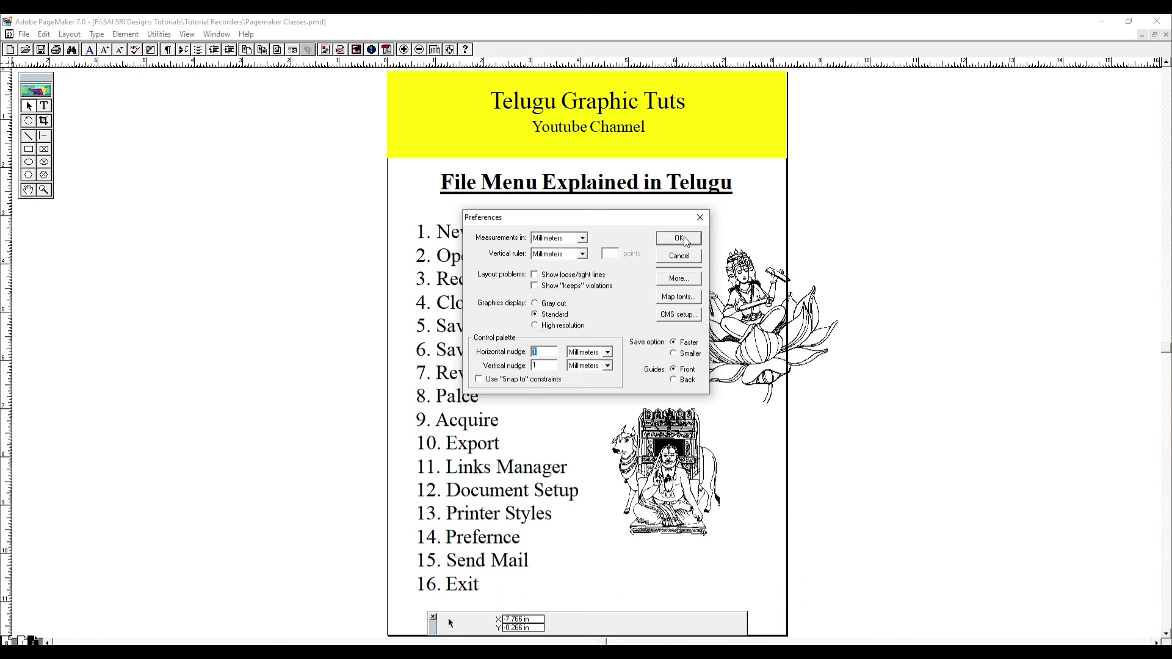